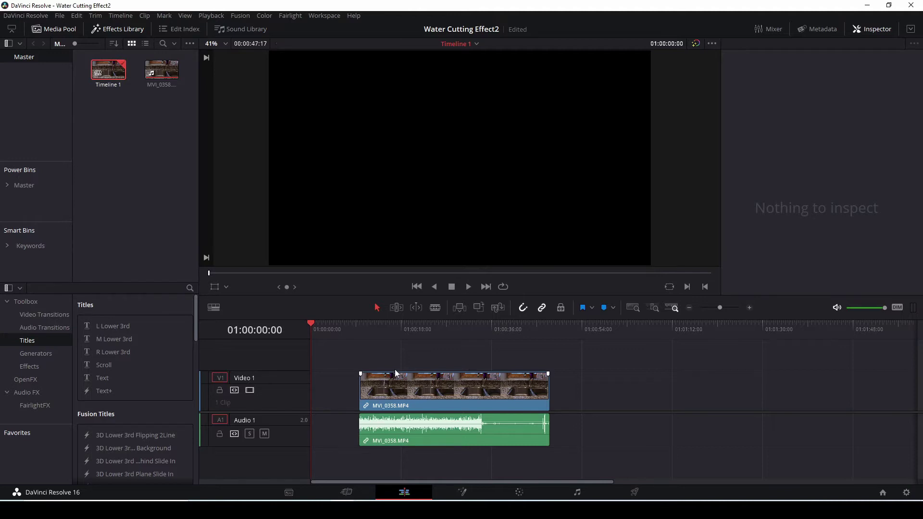
# Step: Park the playhead at the start of MVI_0358 and select the clip with its audio
pyautogui.click(360, 330)
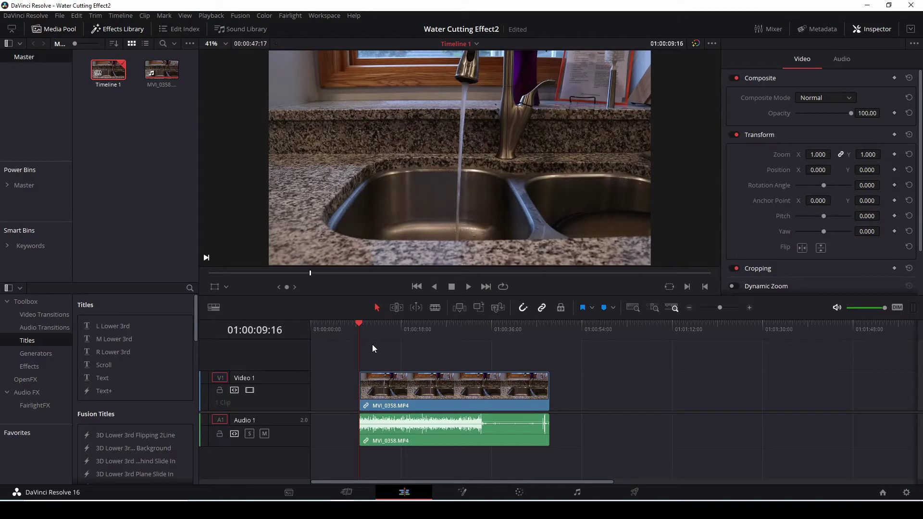
pyautogui.click(506, 431)
# Step: Disable the MVI_0358 audio clip and play the footage through to around 01:00:34
pyautogui.click(601, 395)
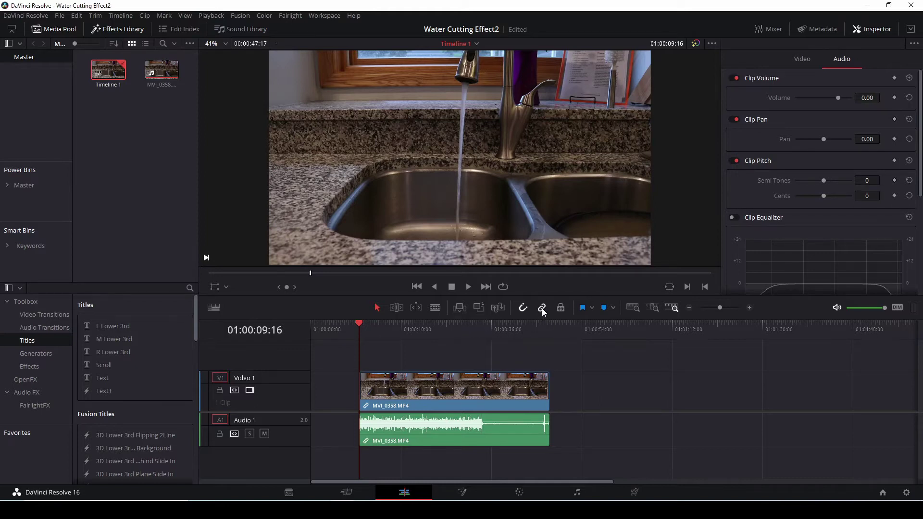
pyautogui.click(539, 391)
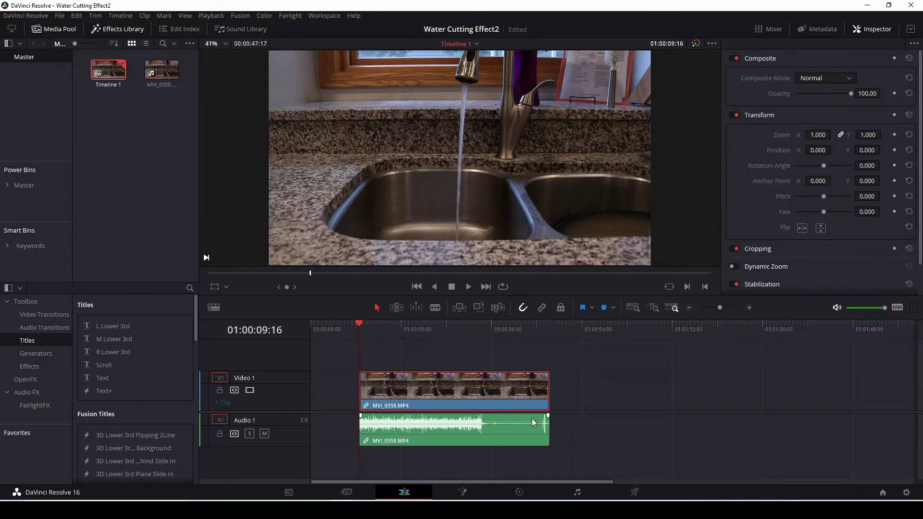
pyautogui.click(509, 433)
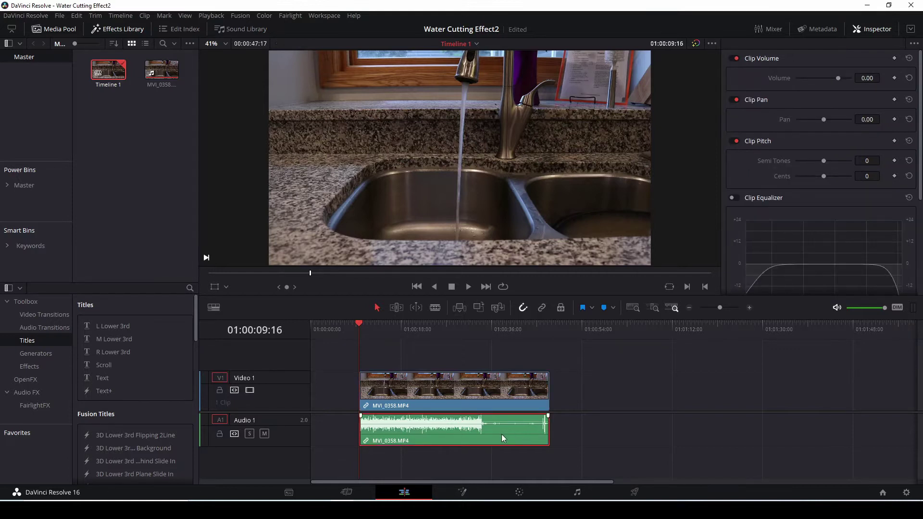
pyautogui.press('d')
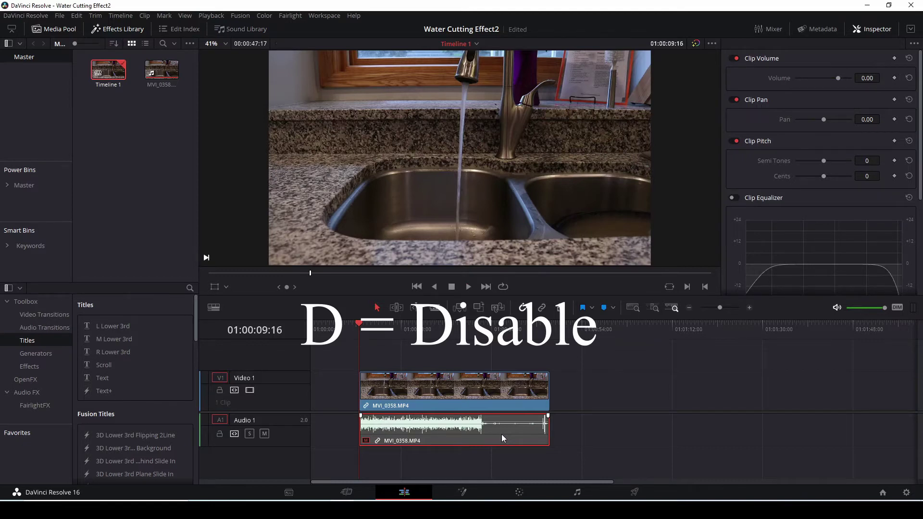
pyautogui.press('space')
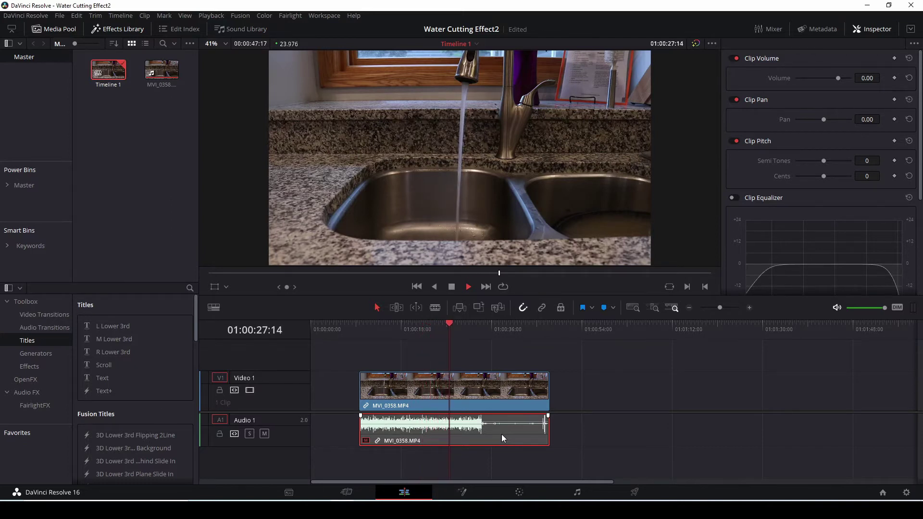
pyautogui.click(481, 331)
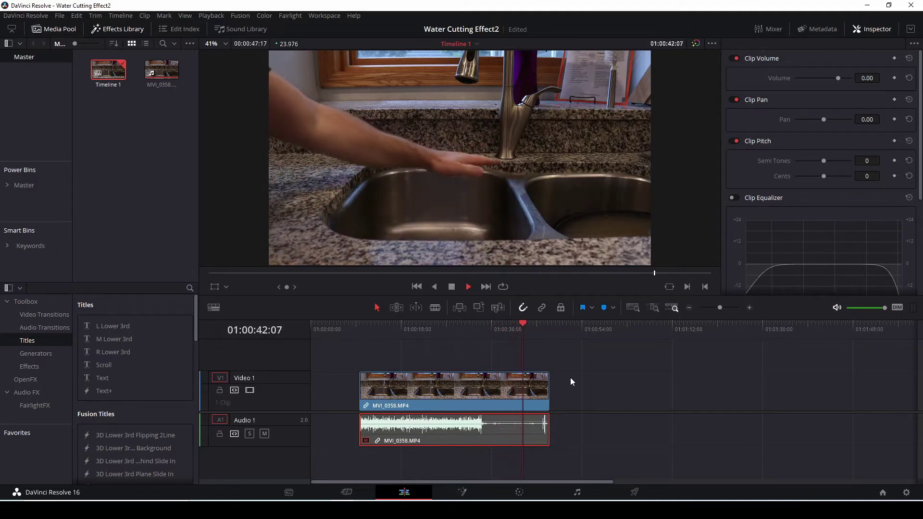
# Step: Stop playback at 01:00:44:04 and switch on Blade Edit Mode
pyautogui.press('space')
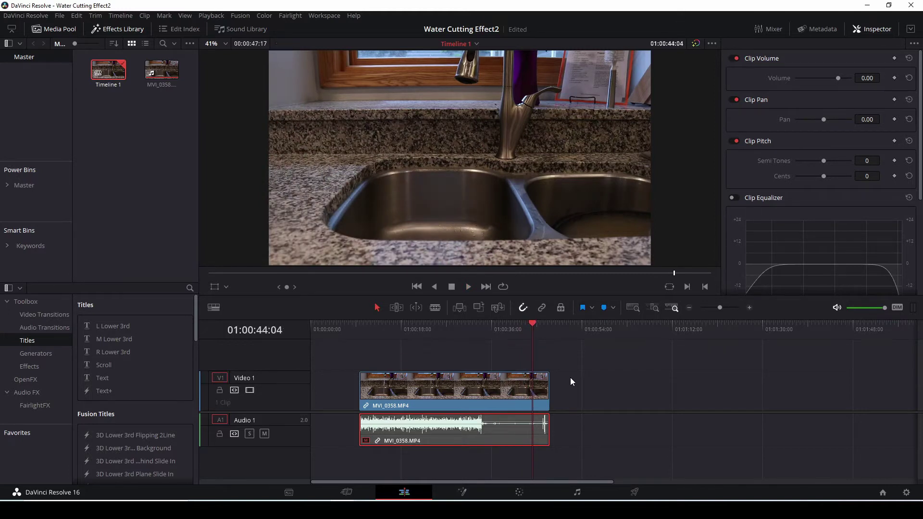
pyautogui.press('b')
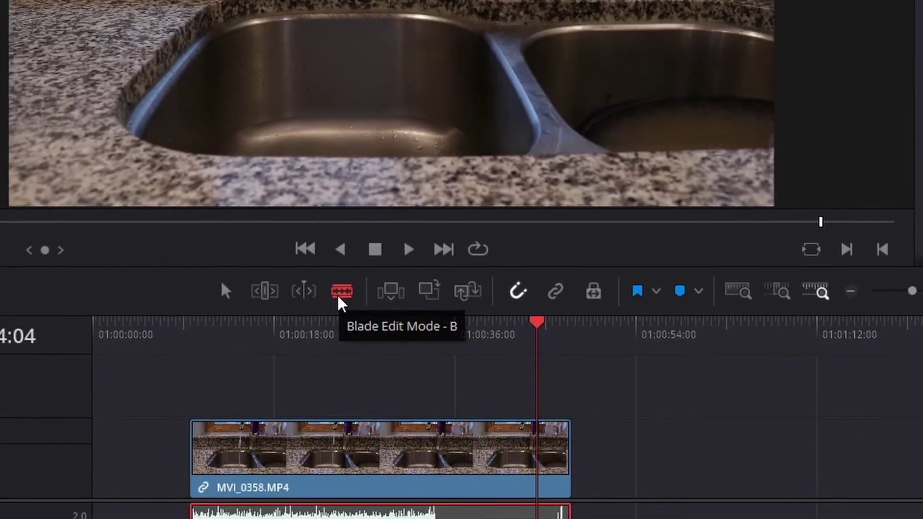
# Step: Blade the linked sink video and audio at 01:00:35:03, then return to Selection mode
pyautogui.press('a')
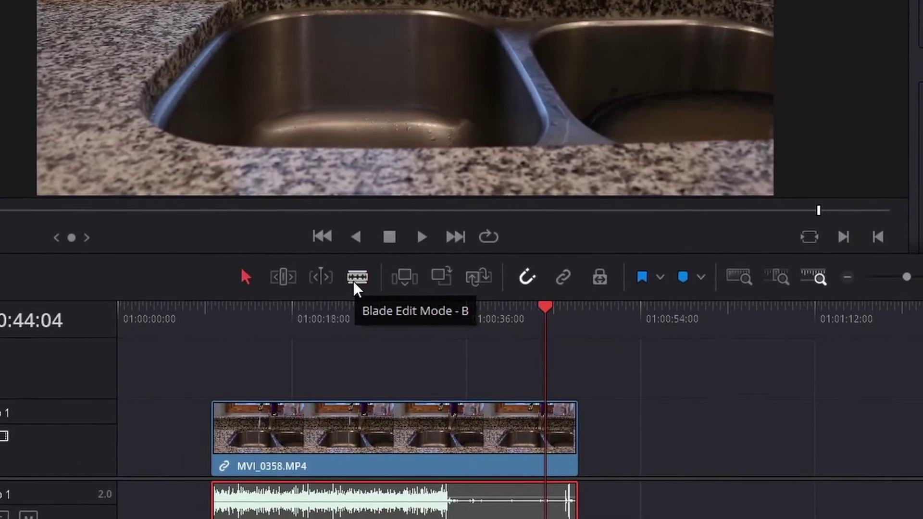
pyautogui.click(495, 403)
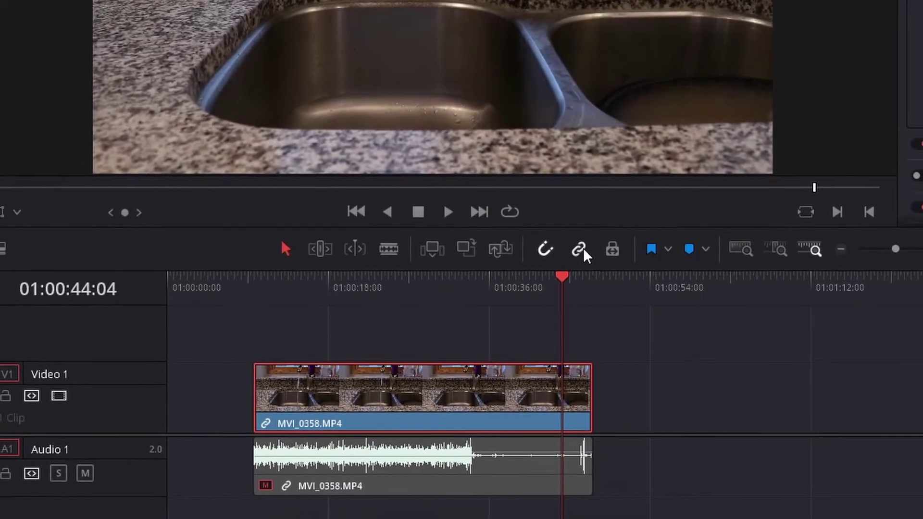
pyautogui.click(530, 375)
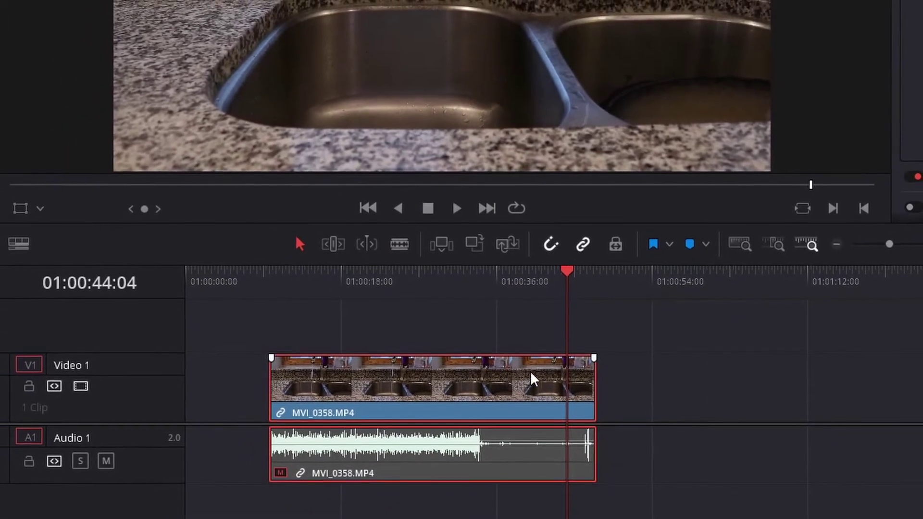
pyautogui.press('b')
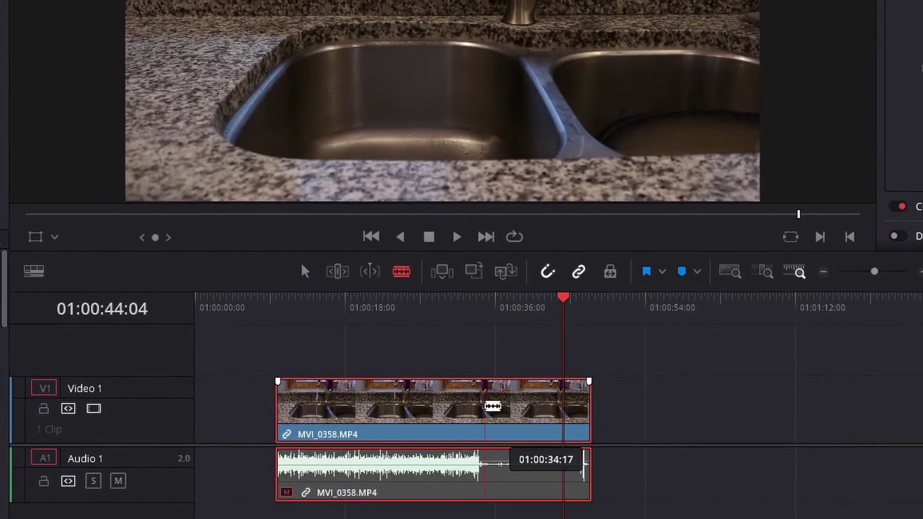
pyautogui.click(488, 412)
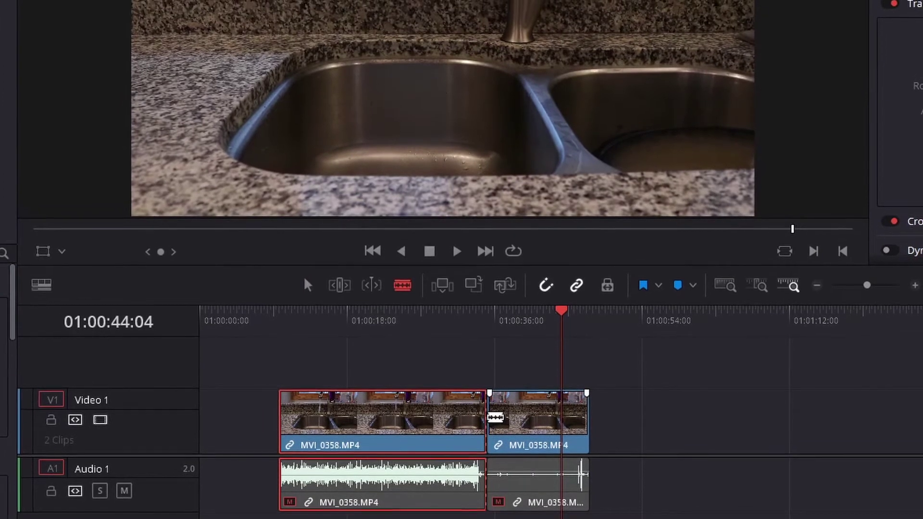
pyautogui.press('a')
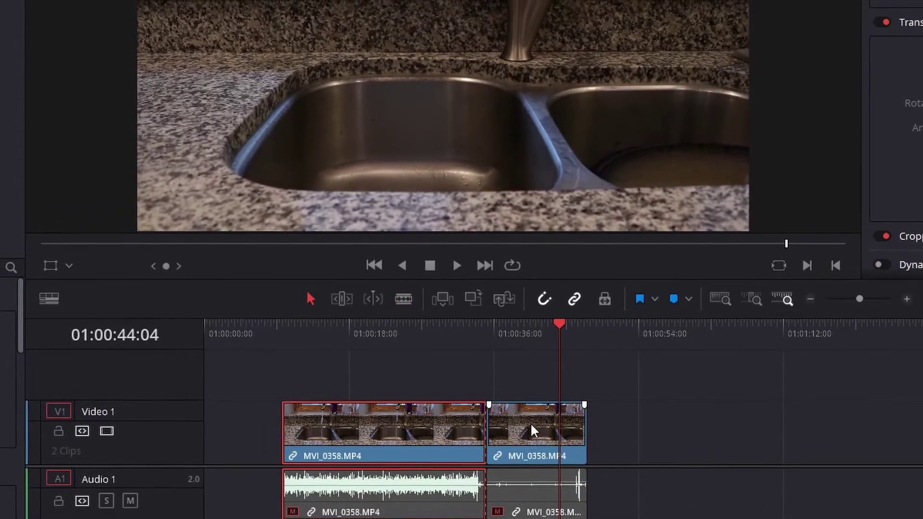
pyautogui.click(524, 339)
# Step: Move the second piece onto V2 and shift it about two seconds earlier to overlap V1
pyautogui.moveTo(524, 436); pyautogui.dragTo(406, 393)
pyautogui.moveTo(352, 352); pyautogui.dragTo(374, 363)
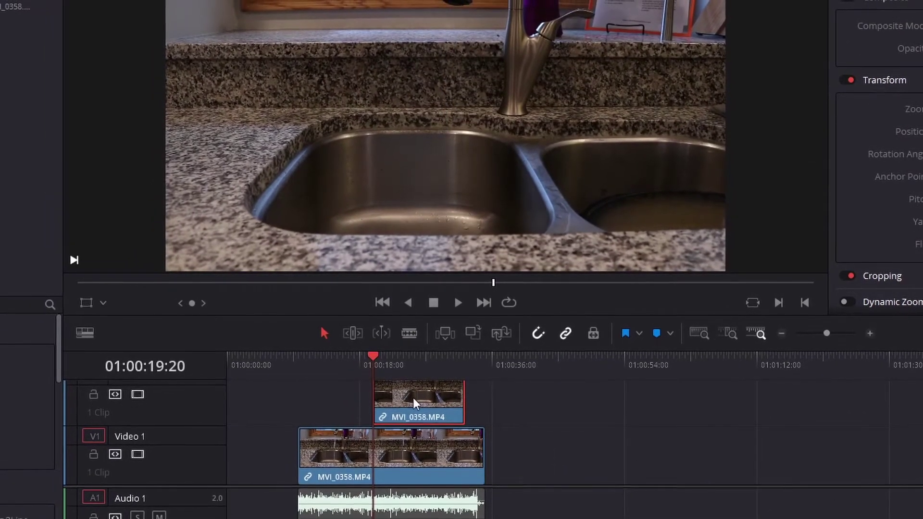
pyautogui.moveTo(414, 397); pyautogui.dragTo(439, 397)
pyautogui.moveTo(379, 361); pyautogui.dragTo(381, 352)
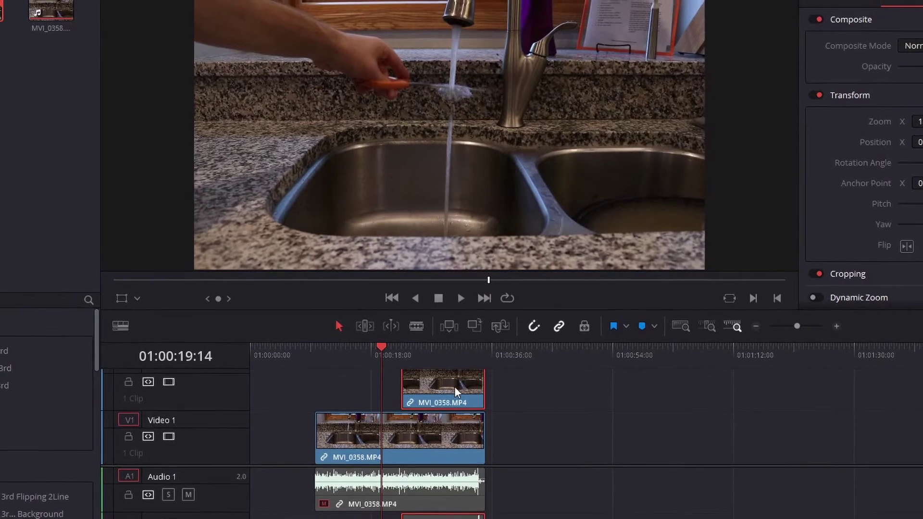
pyautogui.moveTo(450, 388); pyautogui.dragTo(442, 385)
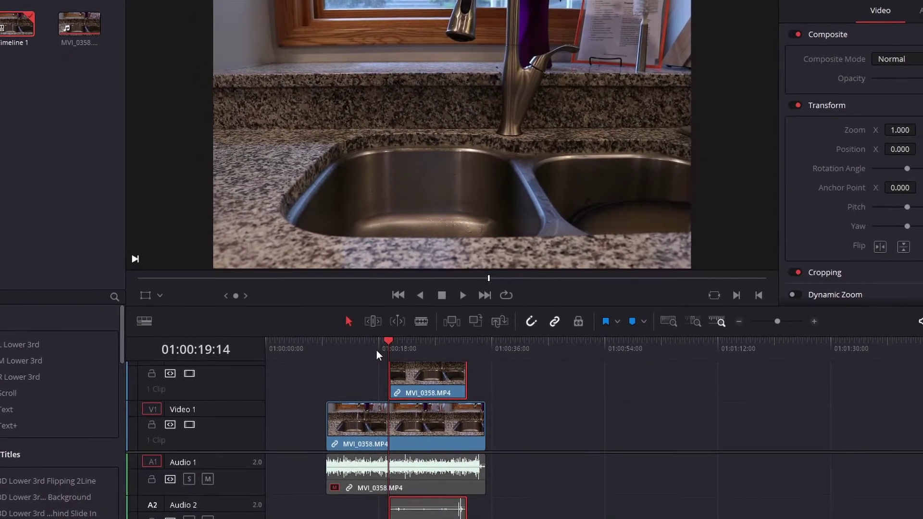
# Step: Play back the overlapping section from 01:00:17:14
pyautogui.click(377, 348)
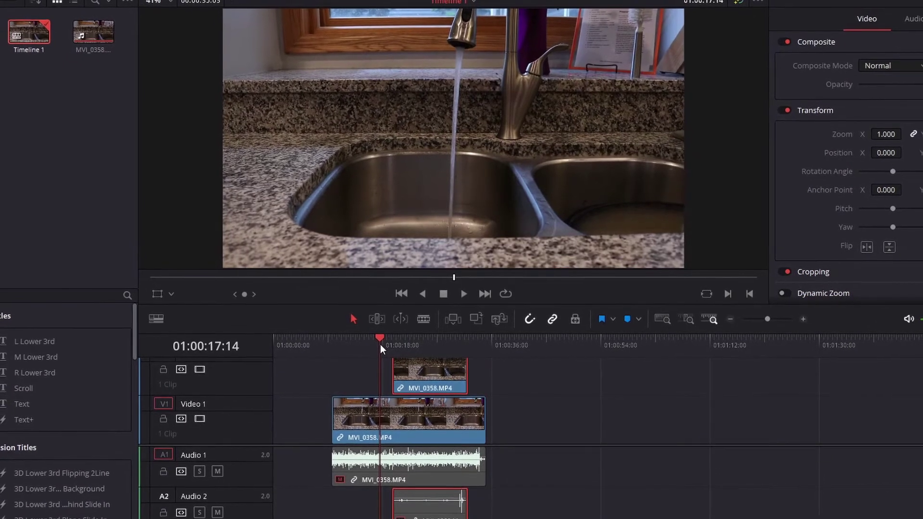
pyautogui.press('space')
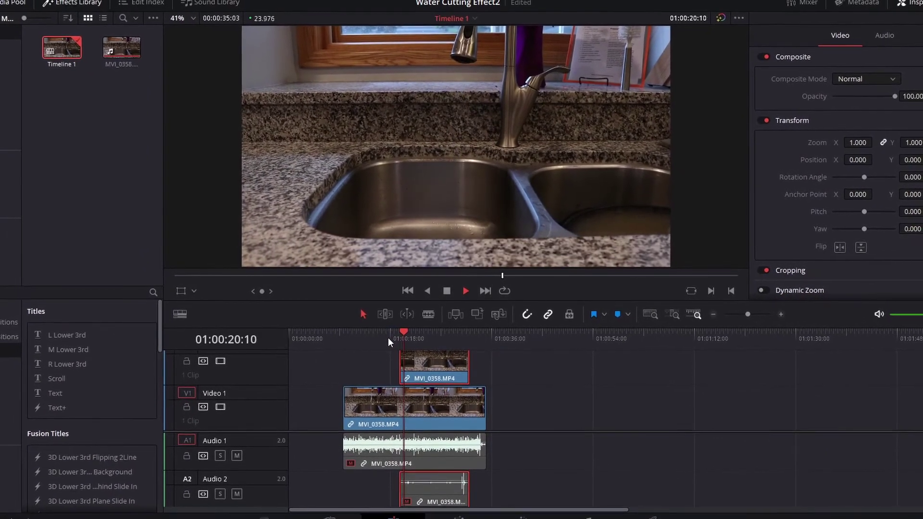
pyautogui.press('space')
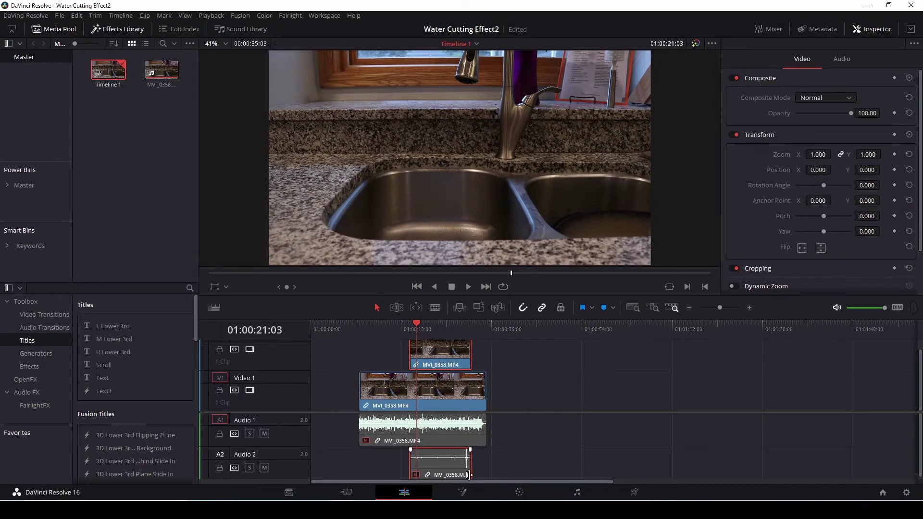
# Step: Switch to the Color page, zoom and pan the viewer, and show the mini timeline
pyautogui.click(519, 493)
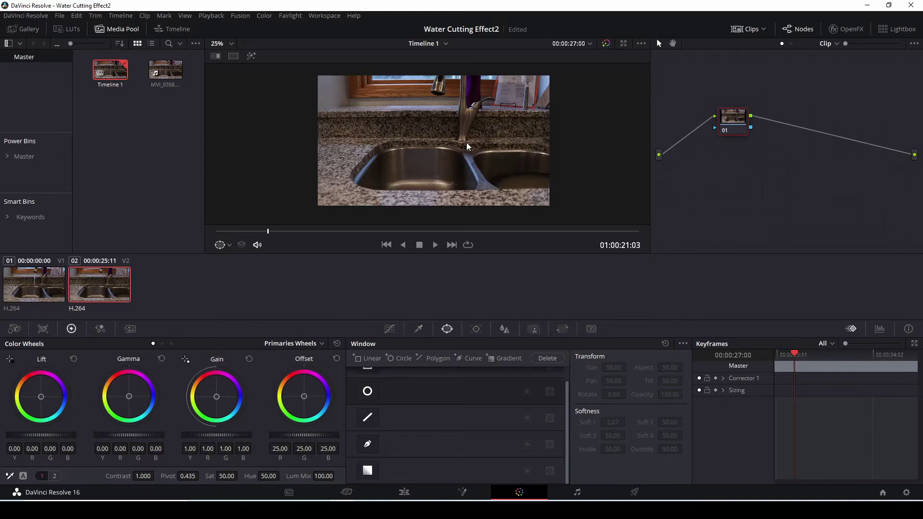
pyautogui.scroll(3, 468, 146)
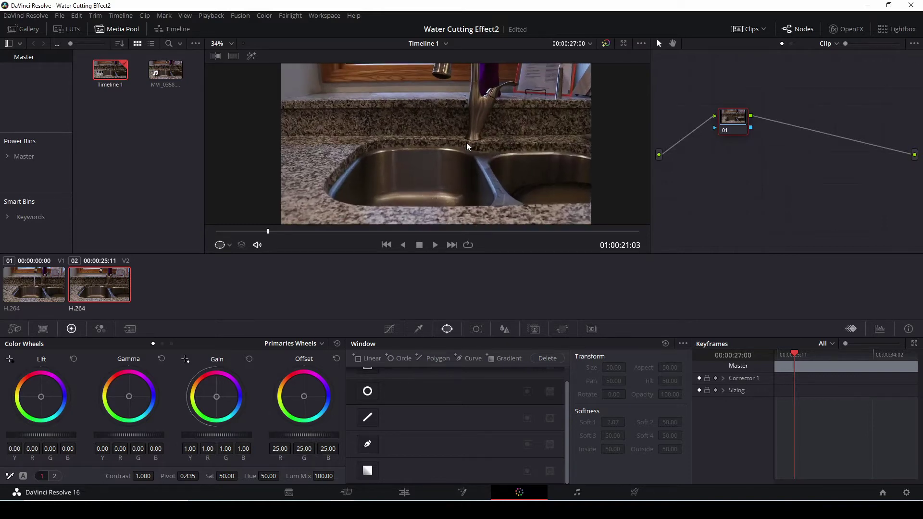
pyautogui.scroll(-2, 467, 147)
pyautogui.scroll(1, 468, 146)
pyautogui.scroll(-2, 468, 146)
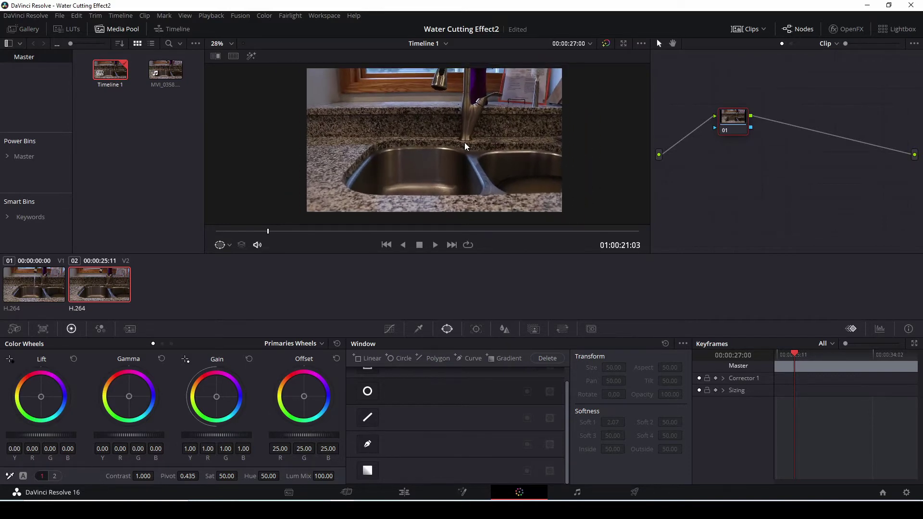
pyautogui.moveTo(465, 146); pyautogui.dragTo(444, 155)
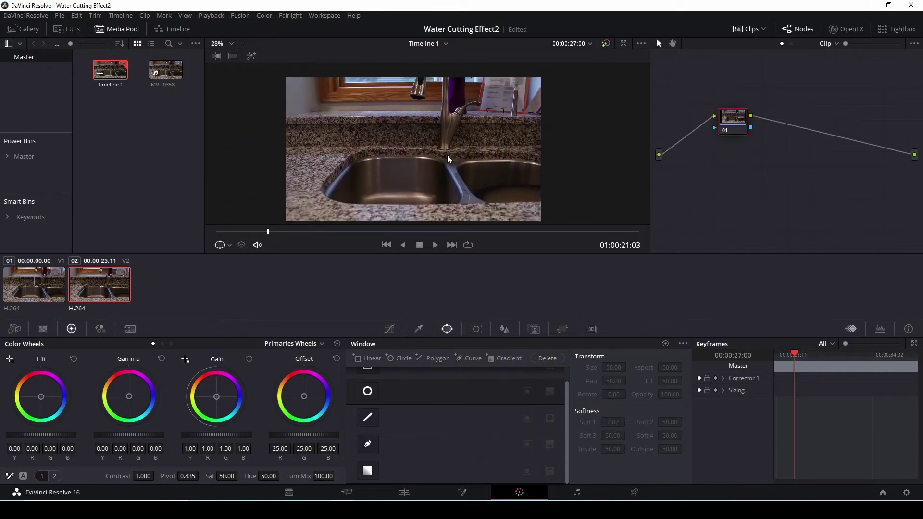
pyautogui.scroll(1, 448, 159)
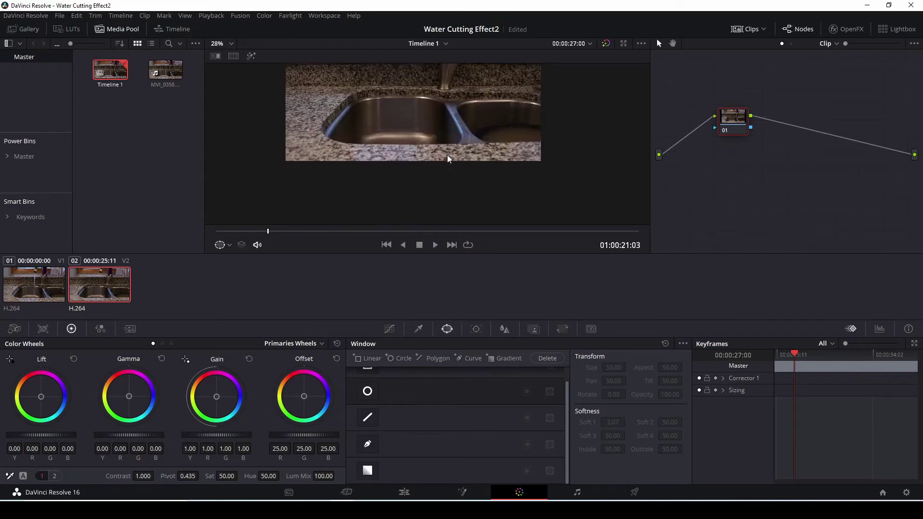
pyautogui.scroll(-1, 448, 159)
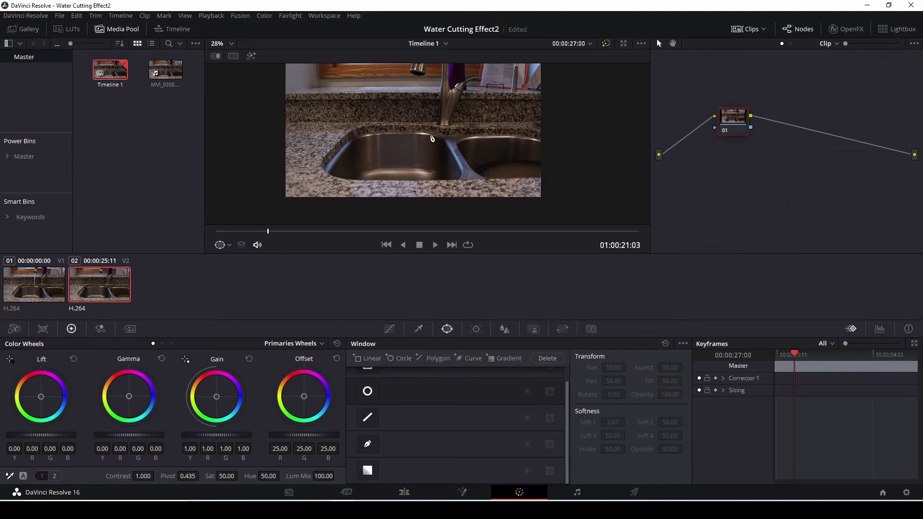
pyautogui.scroll(-1, 432, 138)
pyautogui.scroll(1, 477, 161)
pyautogui.moveTo(479, 162); pyautogui.dragTo(473, 157)
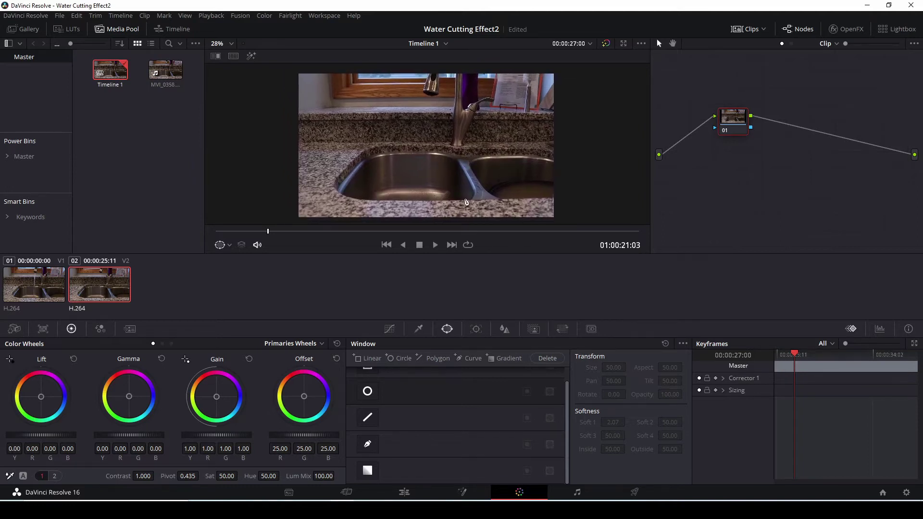
pyautogui.click(174, 32)
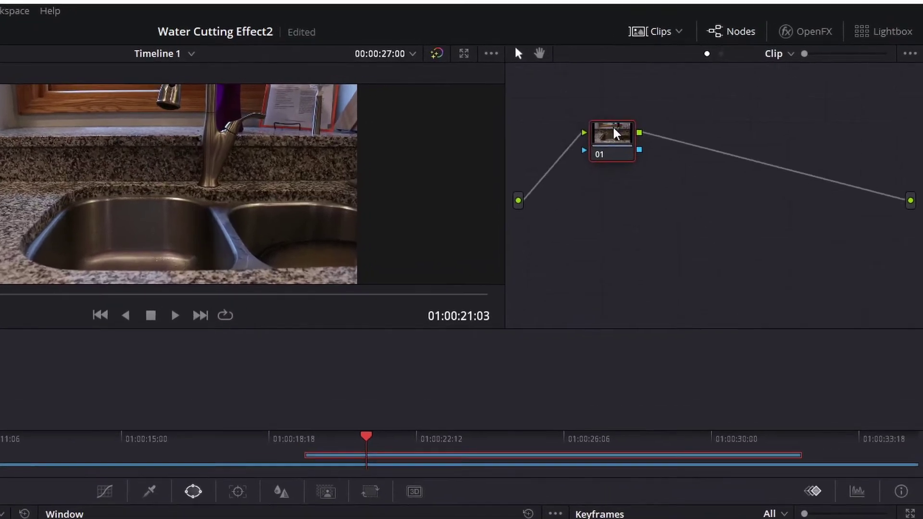
# Step: Add an alpha output to the node graph and wire node 01's alpha into it
pyautogui.moveTo(595, 188); pyautogui.dragTo(595, 178)
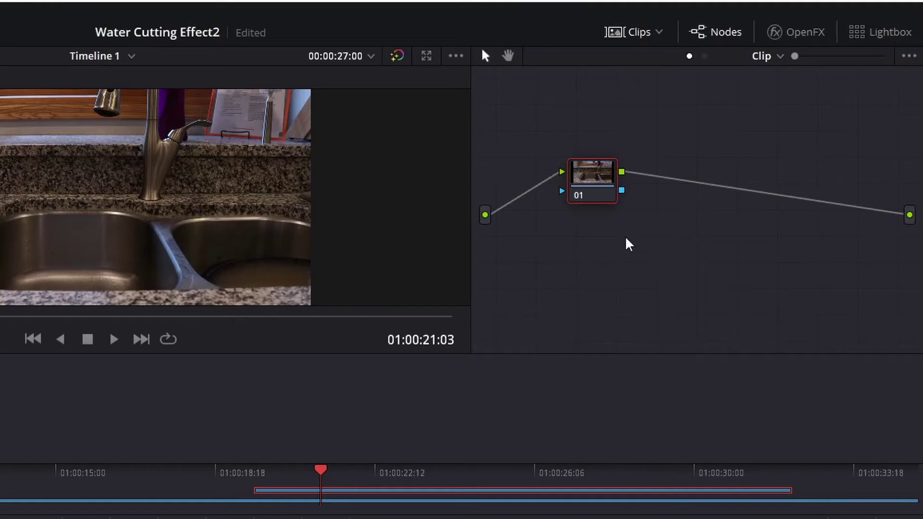
pyautogui.rightClick(593, 236)
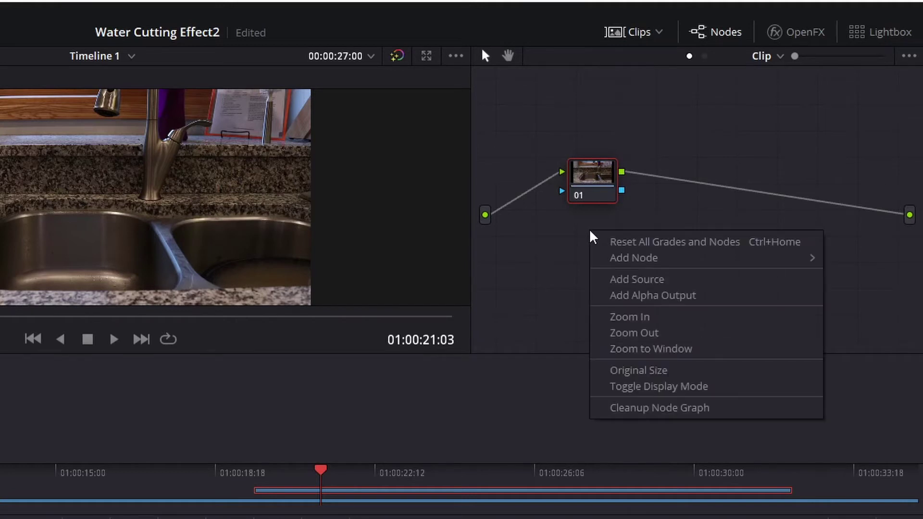
pyautogui.click(674, 302)
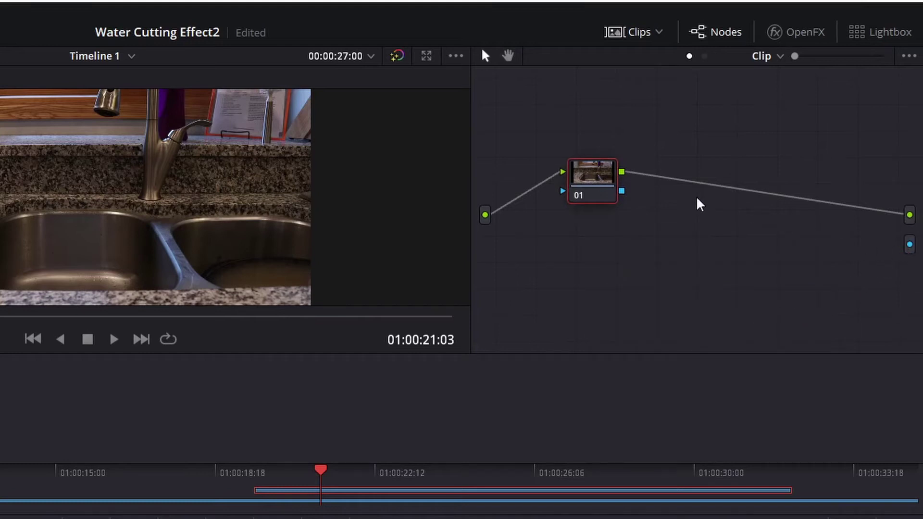
pyautogui.moveTo(622, 191); pyautogui.dragTo(910, 244)
pyautogui.scroll(-1, 245, 179)
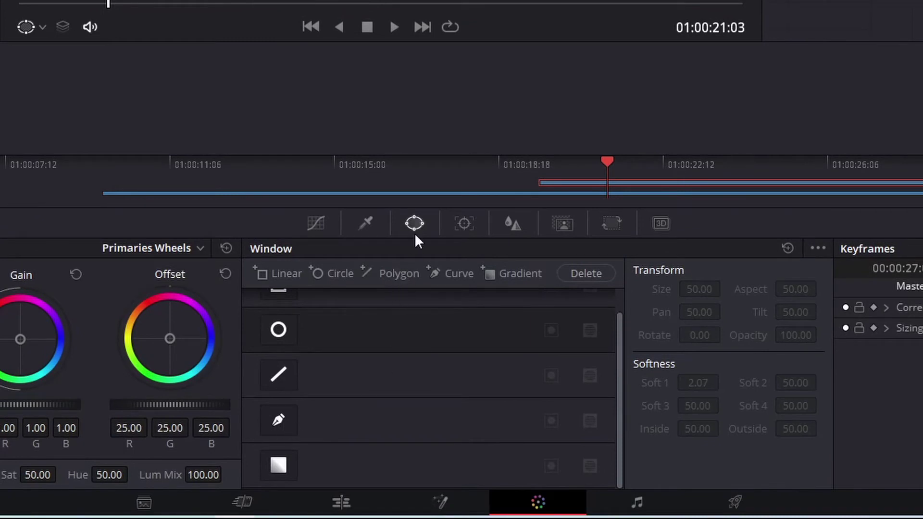
# Step: Enable the Curve pen window in the Window palette and park on frame 01:00:19:14
pyautogui.click(316, 224)
pyautogui.click(364, 225)
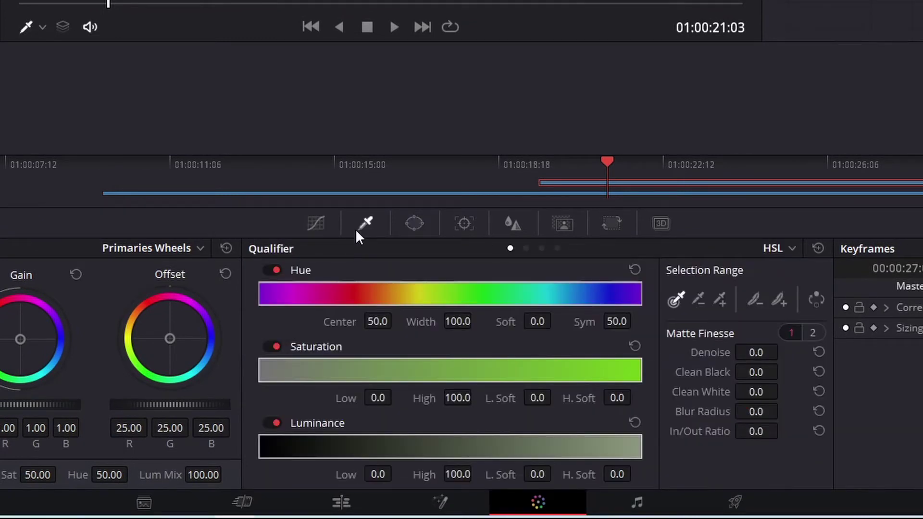
pyautogui.click(415, 226)
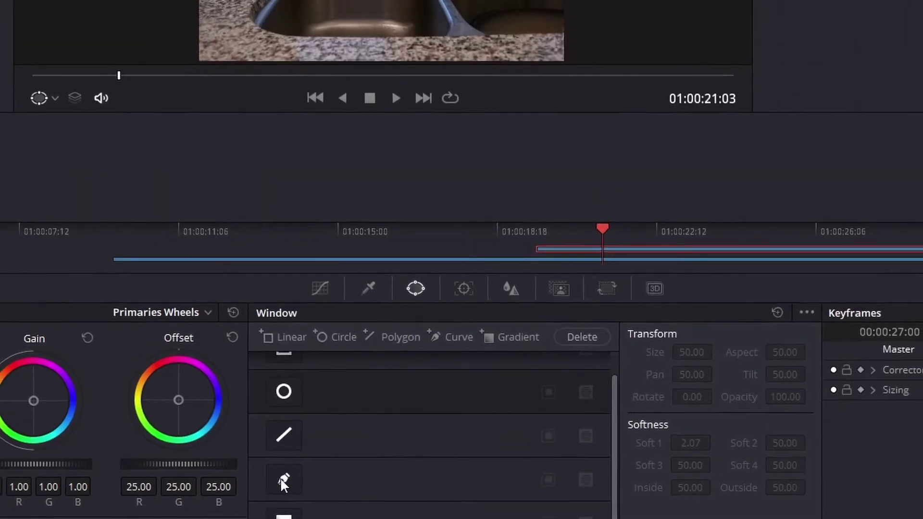
pyautogui.click(286, 420)
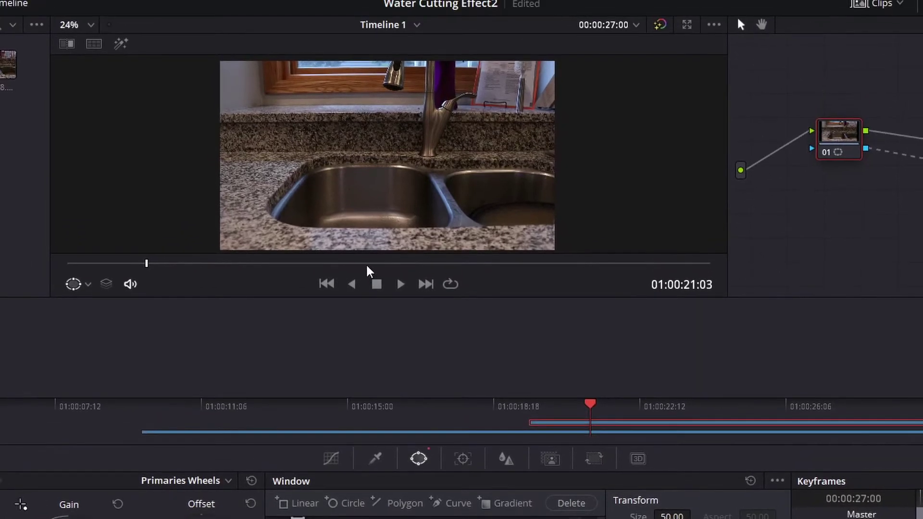
pyautogui.scroll(-2, 409, 163)
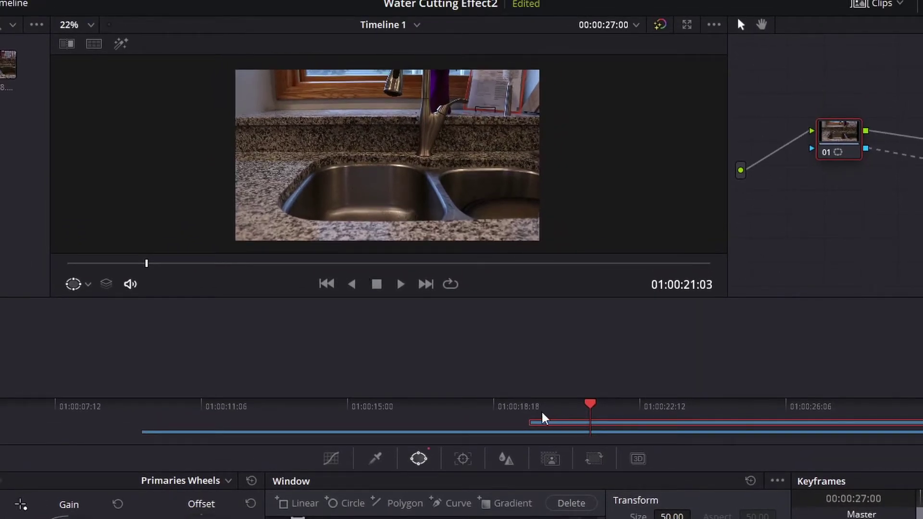
pyautogui.click(530, 406)
pyautogui.click(521, 407)
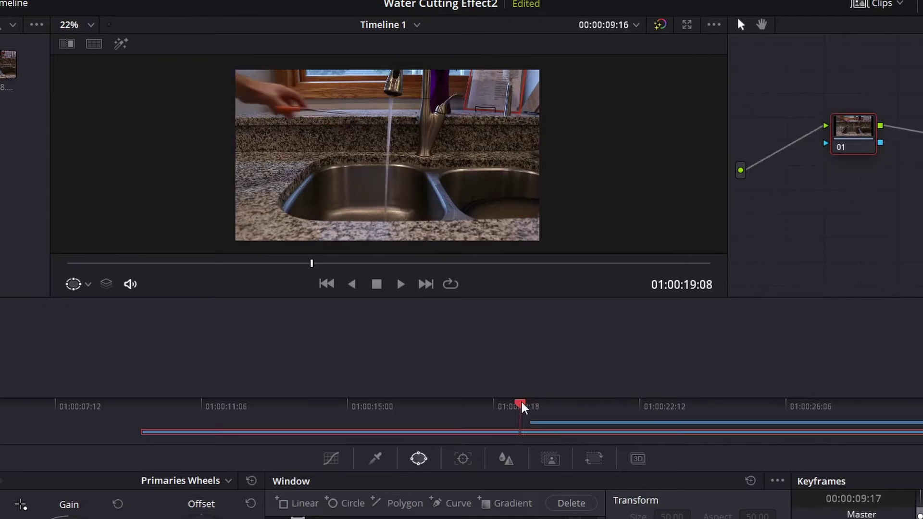
pyautogui.moveTo(522, 407); pyautogui.dragTo(532, 407)
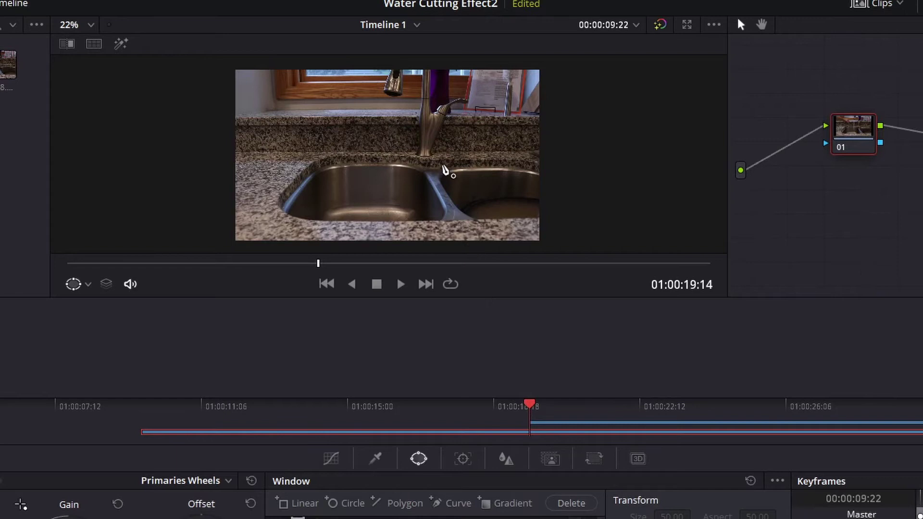
pyautogui.scroll(-1, 476, 248)
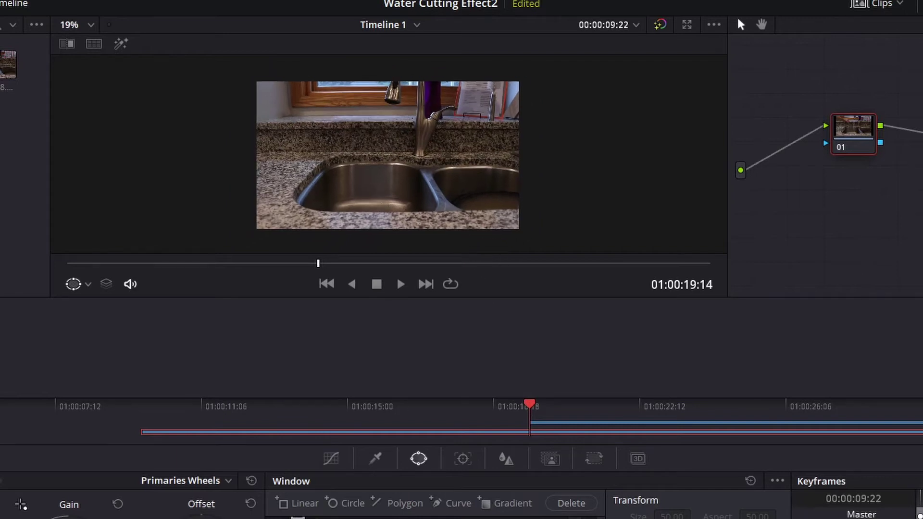
# Step: Draw a four-point polygon around the left sink basin, then return to the clip start
pyautogui.click(389, 504)
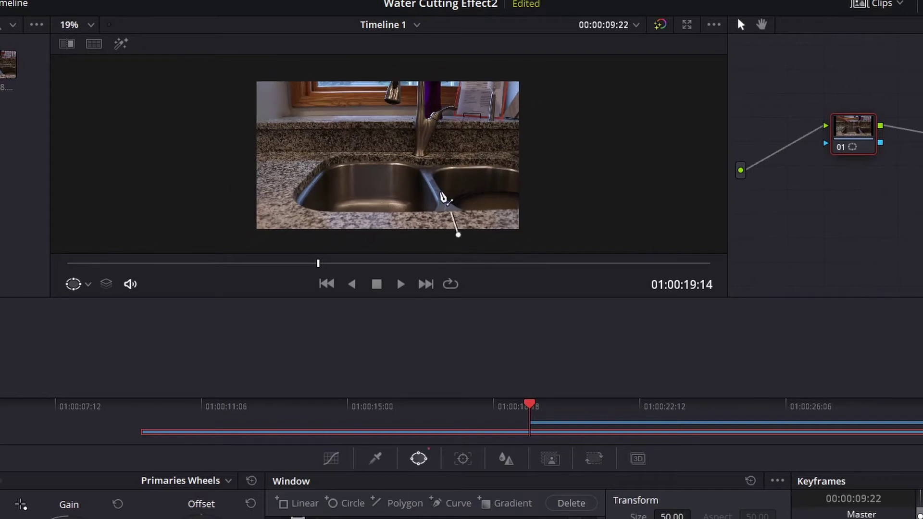
pyautogui.click(416, 138)
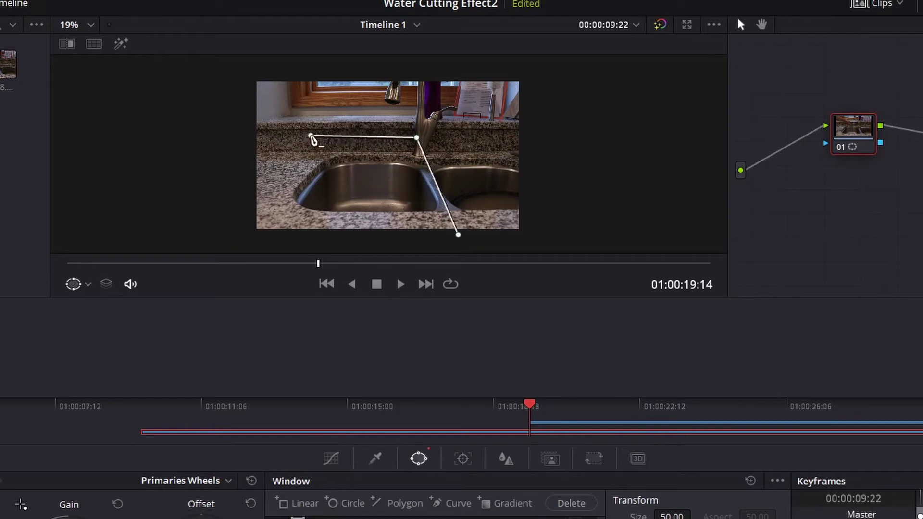
pyautogui.click(311, 136)
pyautogui.click(272, 238)
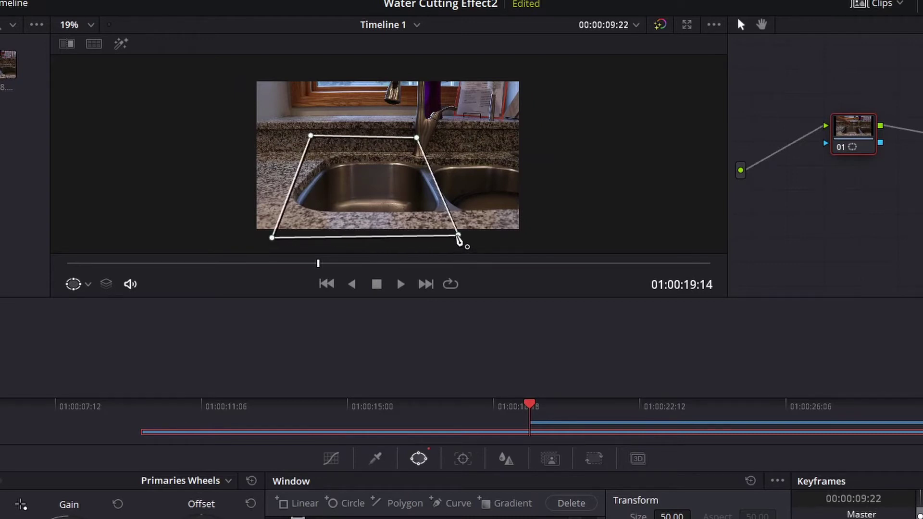
pyautogui.click(458, 236)
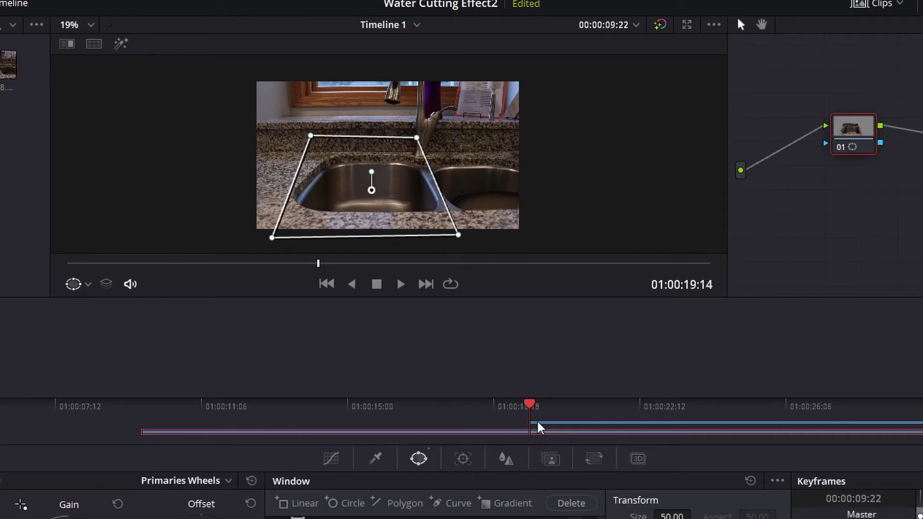
pyautogui.click(539, 436)
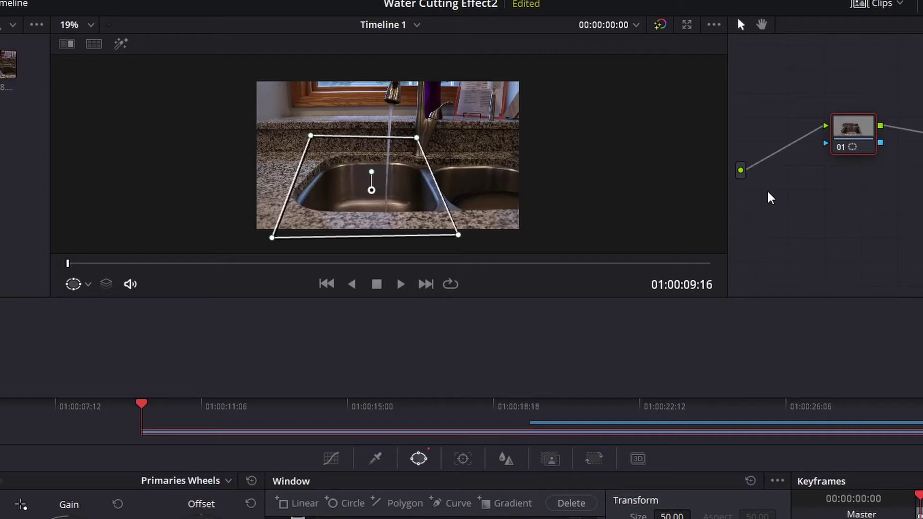
# Step: Reset node 01's grade to clear the stray mask, then select the empty-sink clip
pyautogui.rightClick(842, 137)
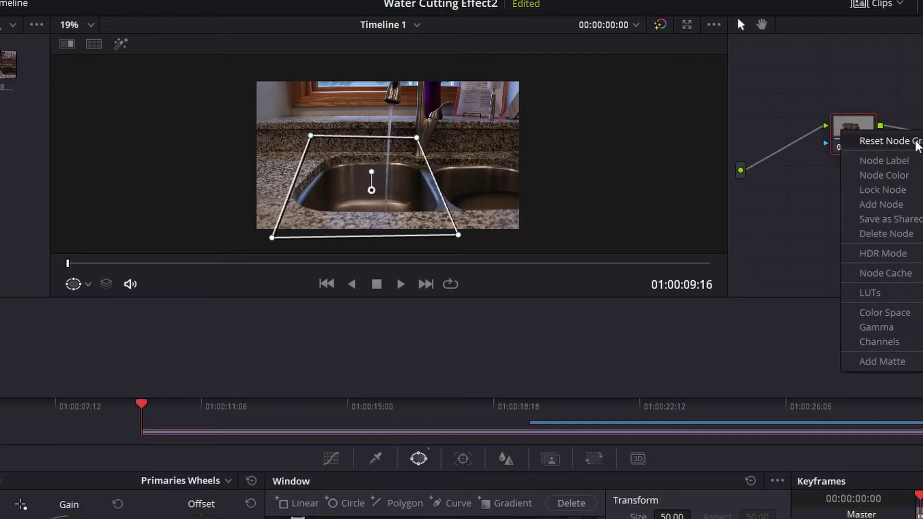
pyautogui.click(885, 141)
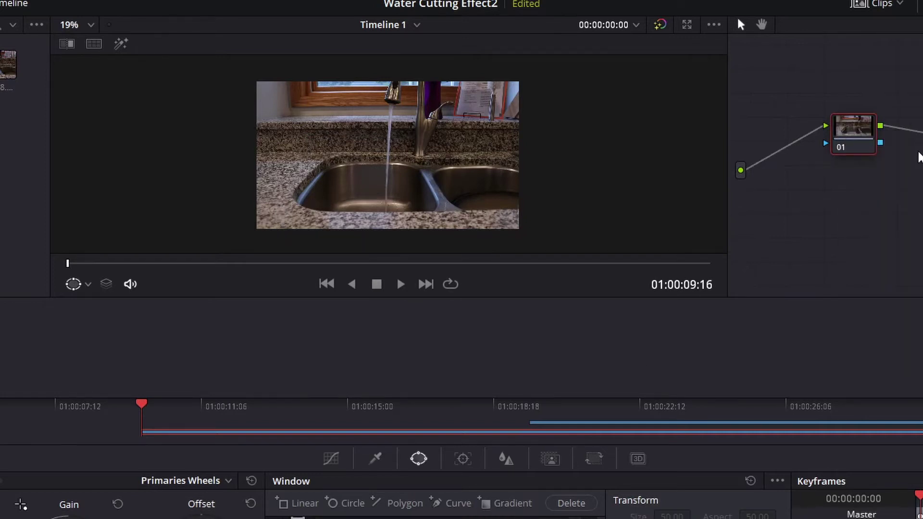
pyautogui.click(539, 424)
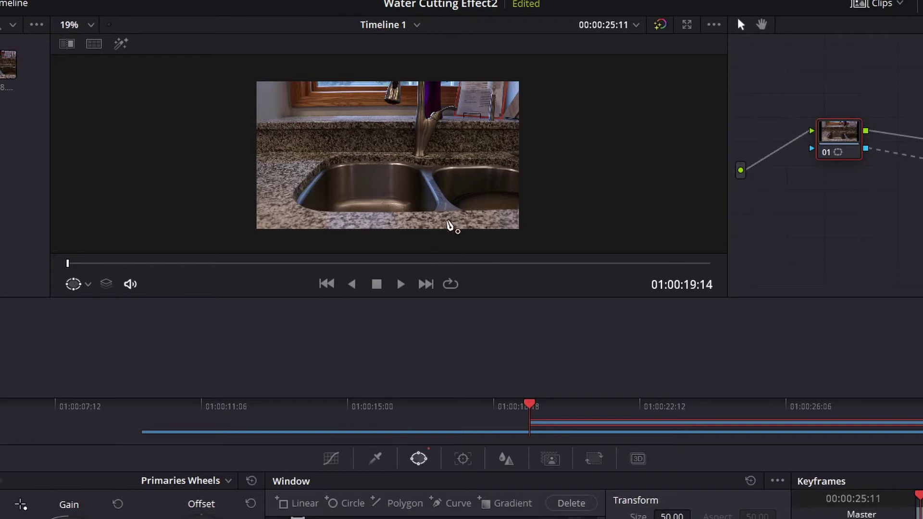
# Step: Draw a closed four-point polygon around the left basin on the empty-sink clip
pyautogui.click(455, 238)
pyautogui.click(420, 139)
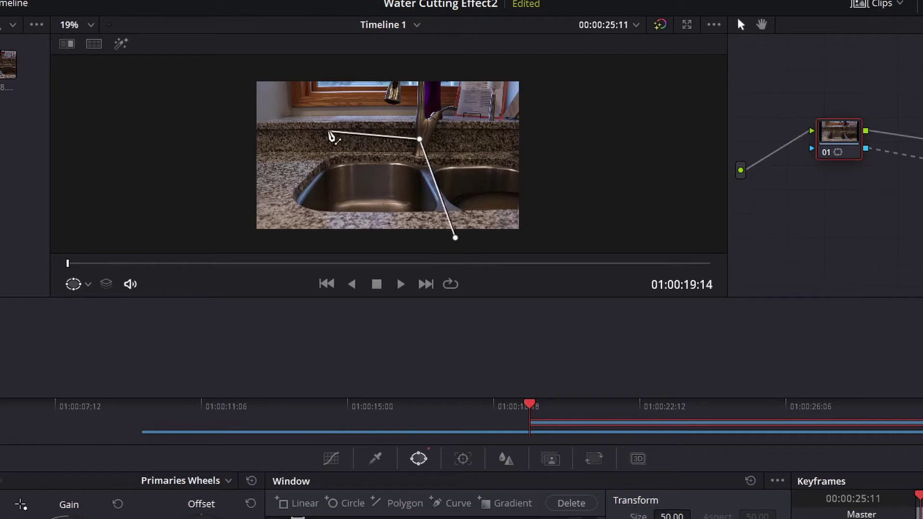
pyautogui.click(318, 137)
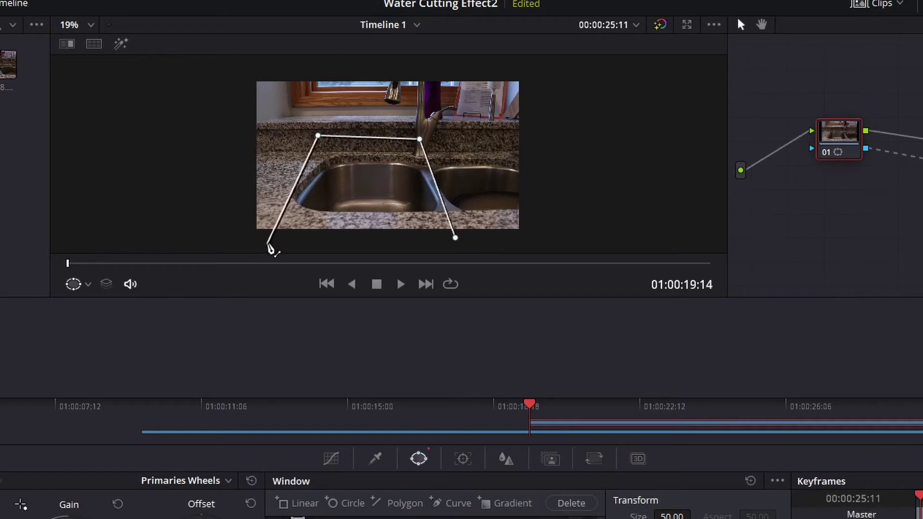
pyautogui.click(273, 242)
pyautogui.click(456, 238)
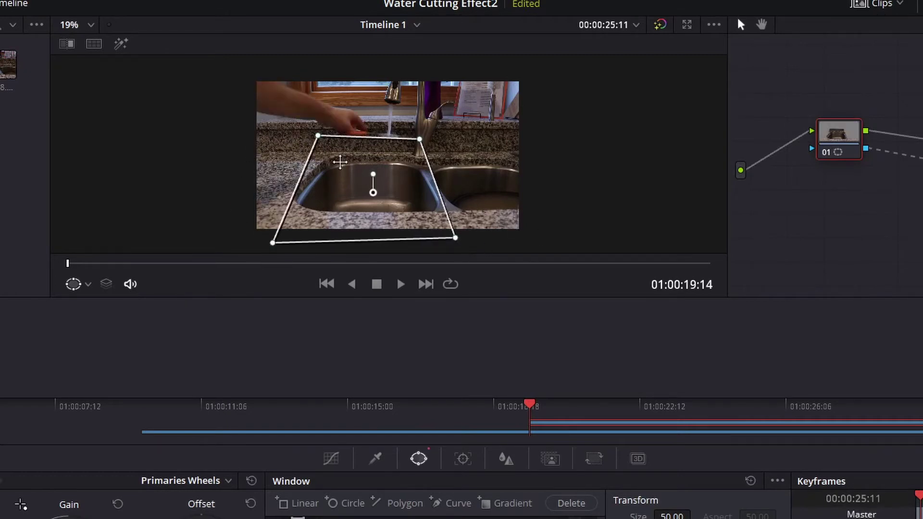
# Step: Add a top-edge midpoint, pull the top-left point inward along the counter, and check frames
pyautogui.scroll(5, 416, 145)
pyautogui.scroll(1, 415, 144)
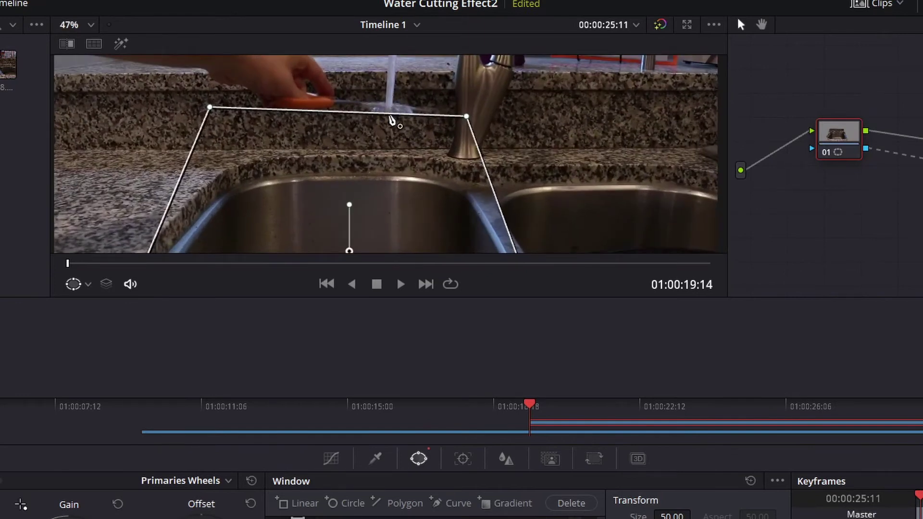
pyautogui.moveTo(392, 121)
pyautogui.mouseDown()
pyautogui.moveTo(397, 138)
pyautogui.moveTo(394, 124)
pyautogui.mouseUp()
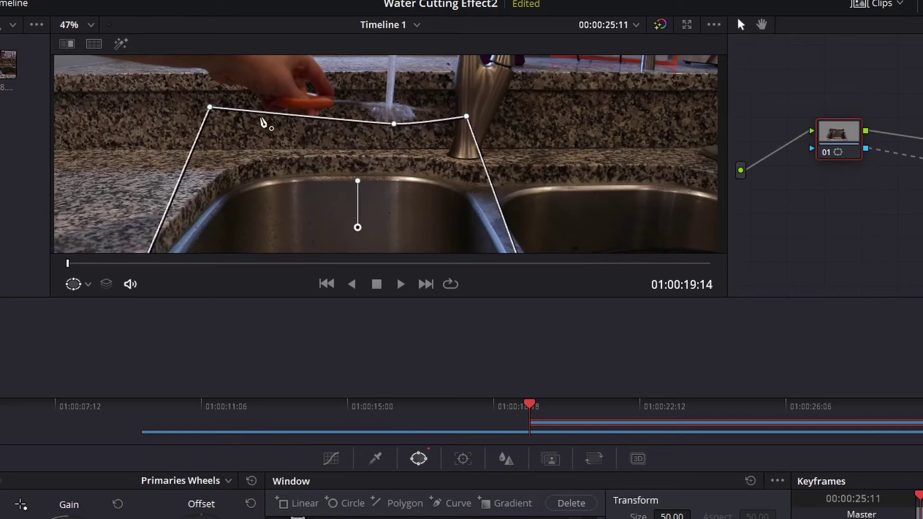
pyautogui.moveTo(210, 107); pyautogui.dragTo(246, 123)
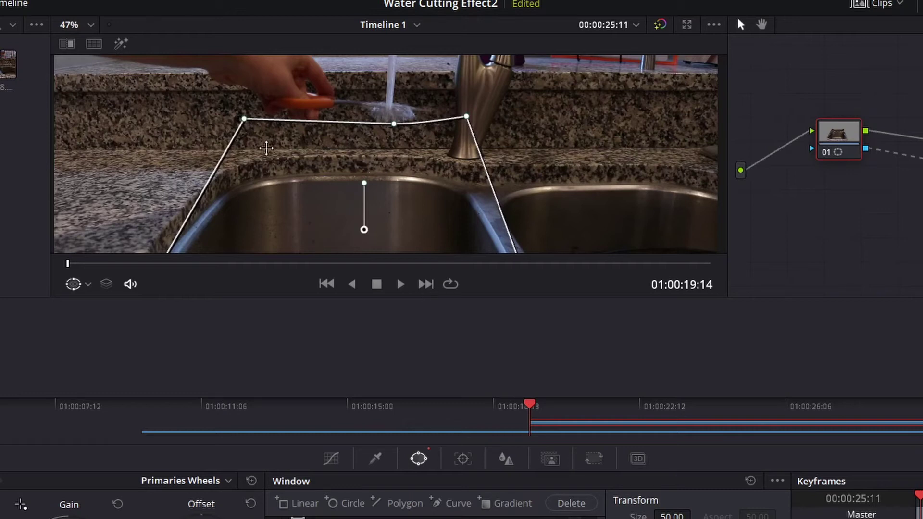
pyautogui.scroll(-2, 237, 173)
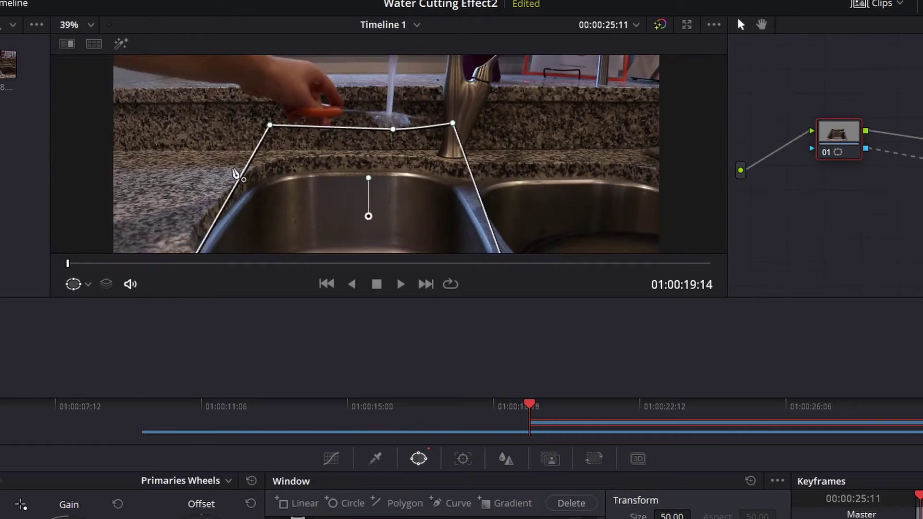
pyautogui.click(727, 408)
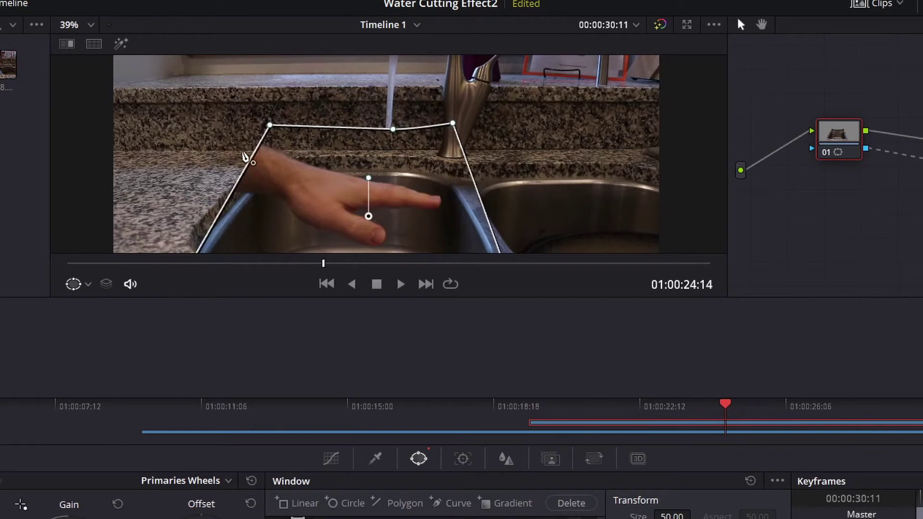
pyautogui.click(530, 406)
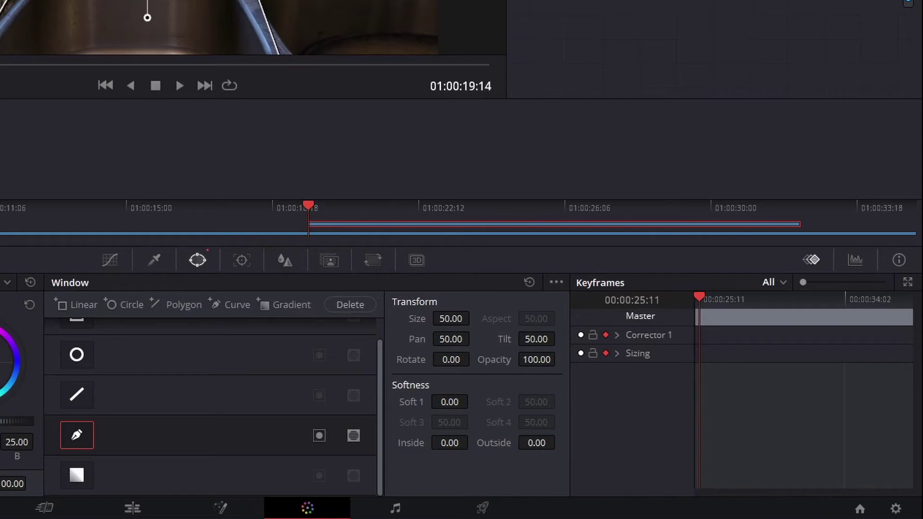
# Step: Keyframe the mask at the clip's first frame and set its Outside softness to 0.58
pyautogui.hotkey('ctrl', '[')
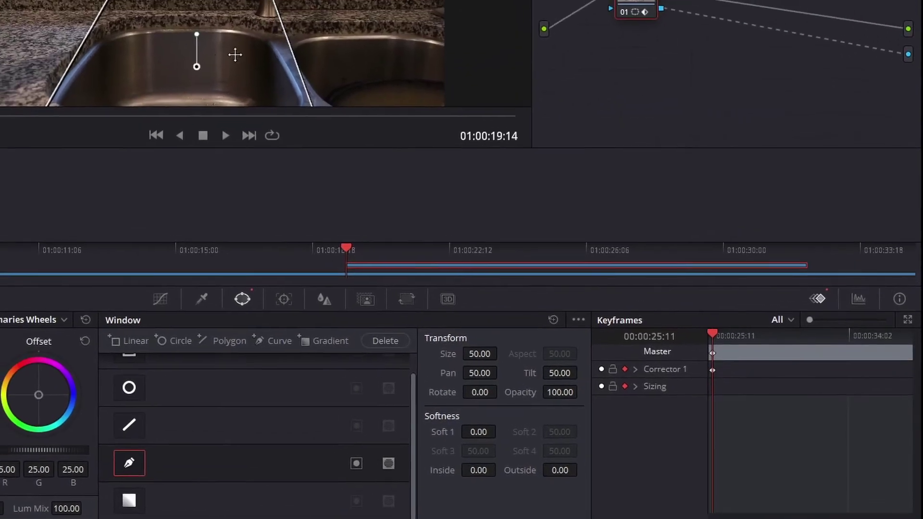
pyautogui.scroll(-3, 235, 55)
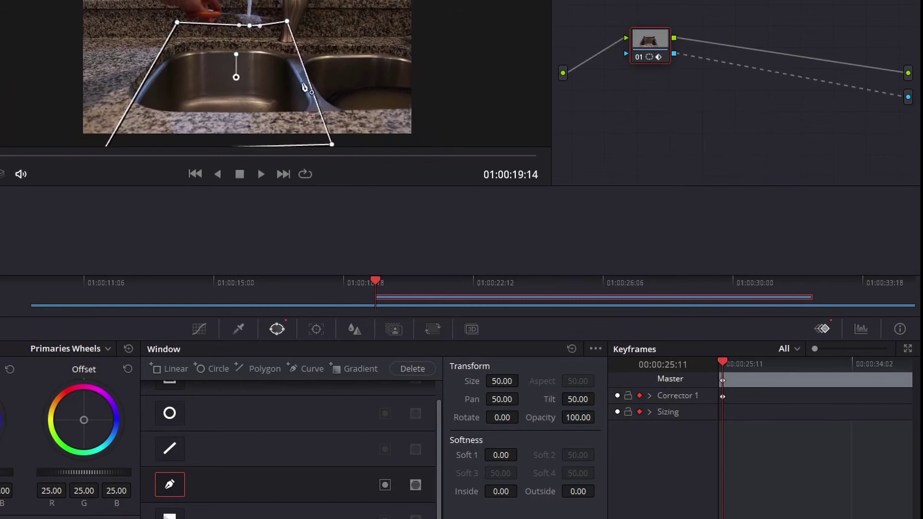
pyautogui.scroll(-1, 330, 92)
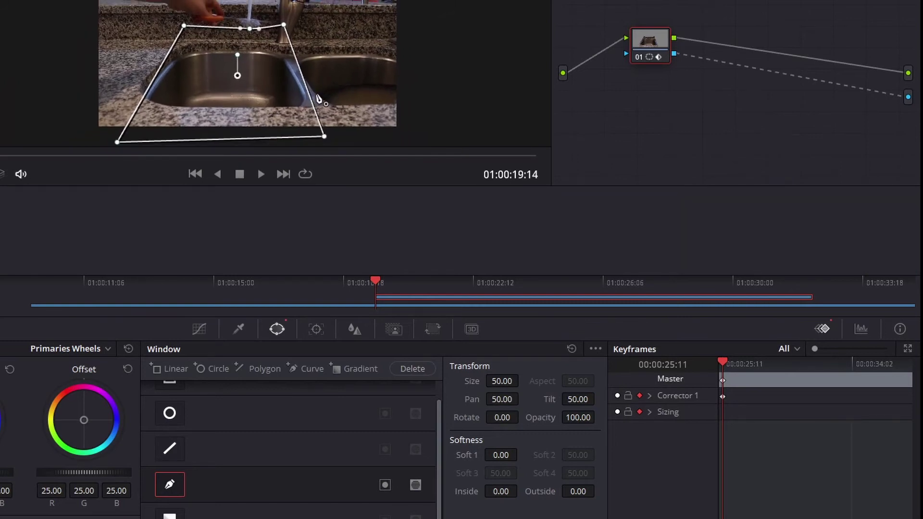
pyautogui.scroll(-2, 320, 98)
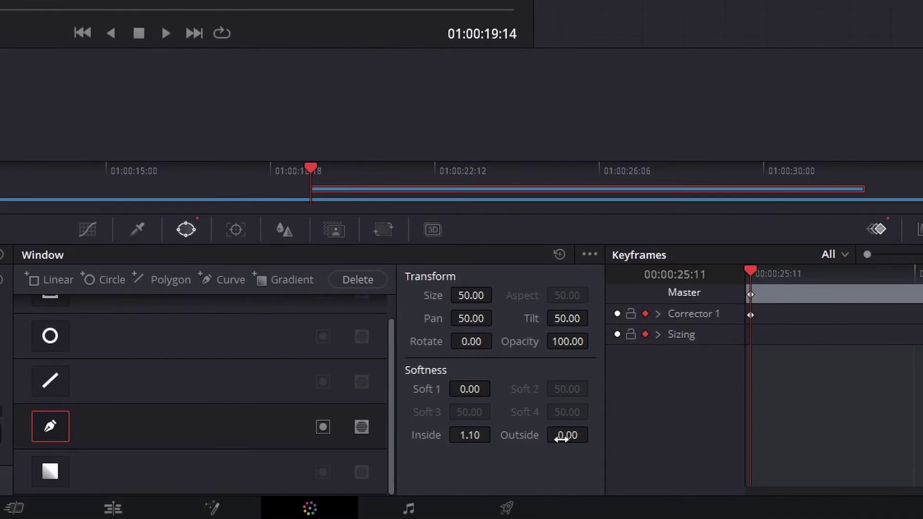
pyautogui.moveTo(562, 439); pyautogui.dragTo(593, 433)
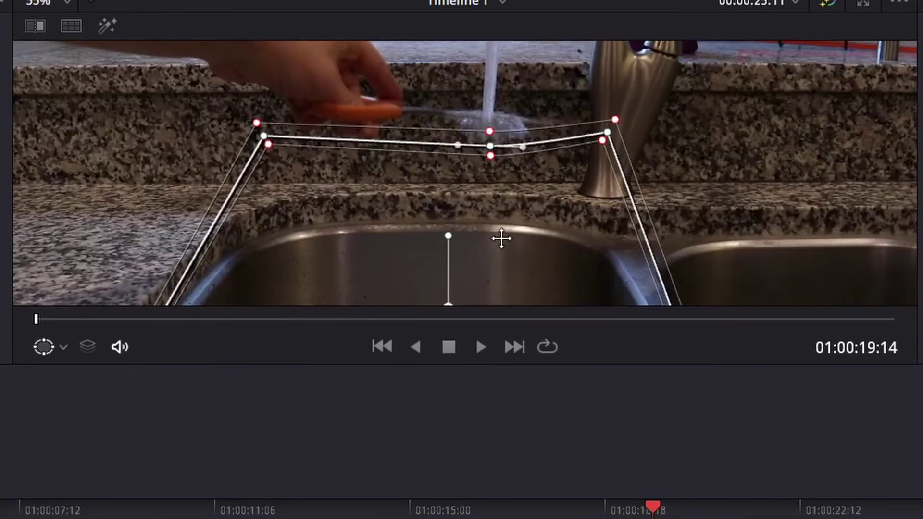
pyautogui.moveTo(495, 135); pyautogui.dragTo(493, 174)
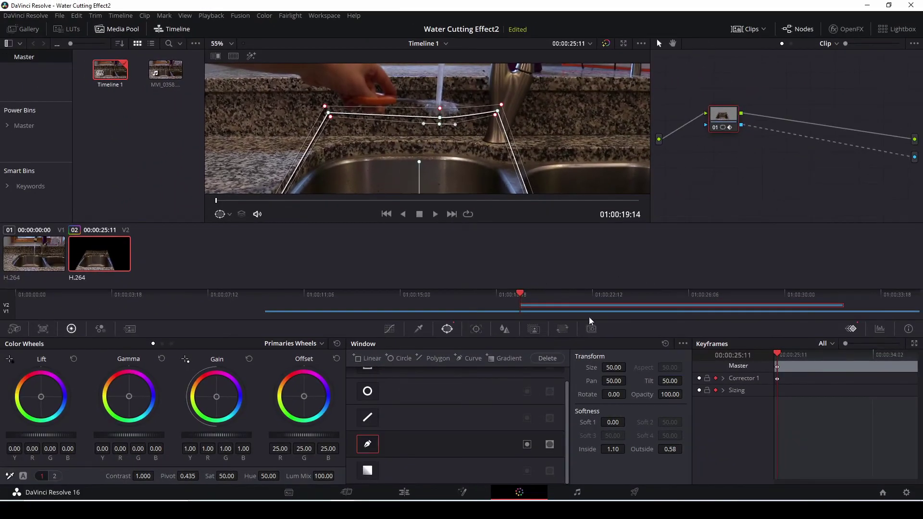
# Step: Move the playhead to 01:00:21:16 for the next mask keyframe
pyautogui.click(592, 301)
pyautogui.moveTo(592, 294); pyautogui.dragTo(588, 292)
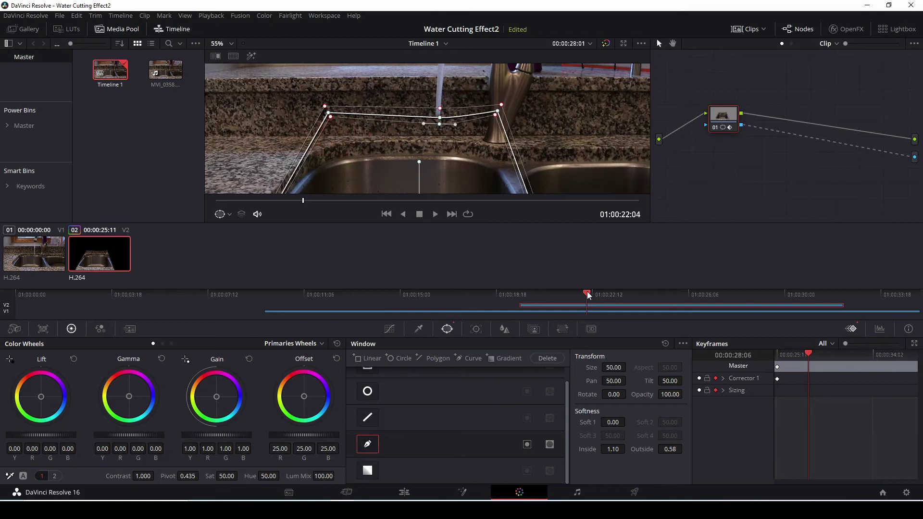
pyautogui.scroll(-1, 481, 187)
pyautogui.scroll(-2, 481, 187)
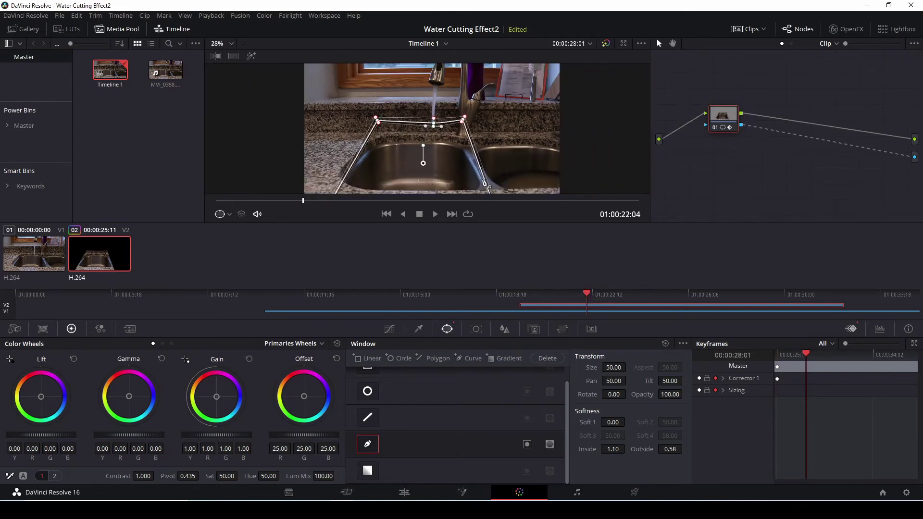
pyautogui.scroll(-1, 484, 182)
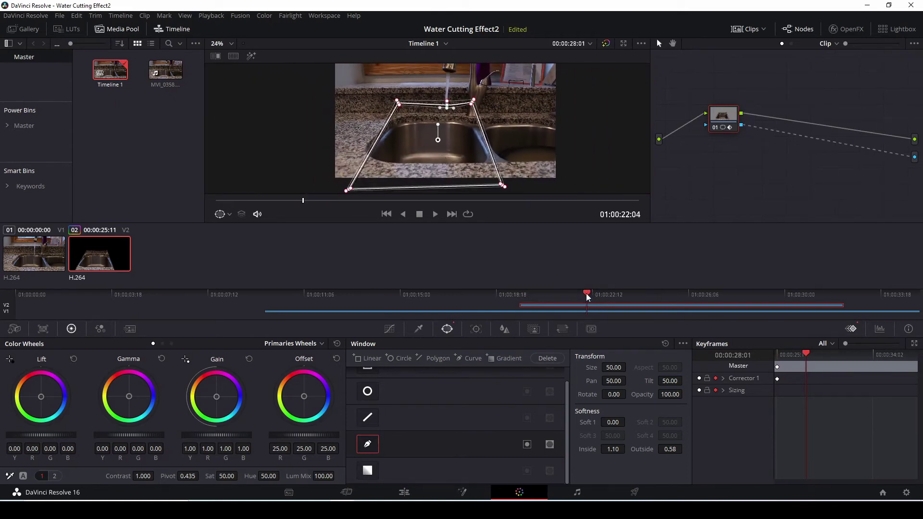
pyautogui.moveTo(588, 297); pyautogui.dragTo(573, 297)
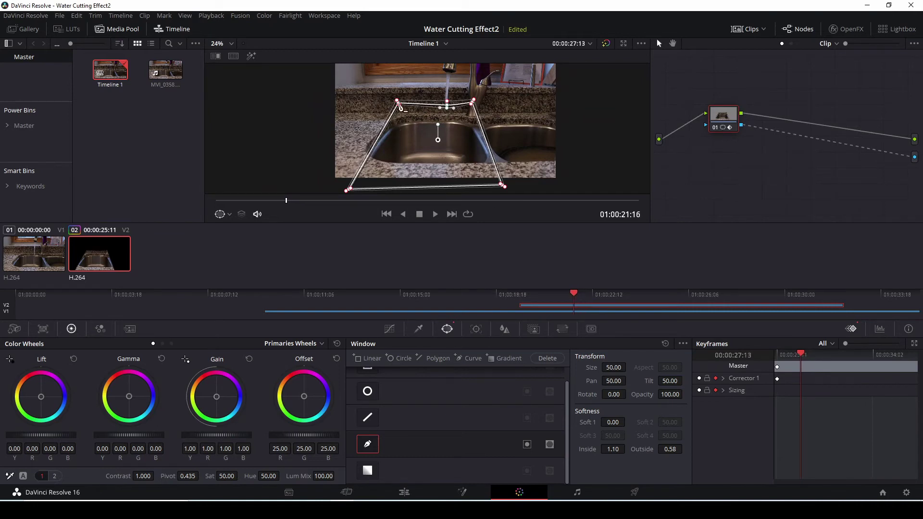
# Step: Pull the mask's left corners outward and add a point on its top edge
pyautogui.moveTo(398, 101); pyautogui.dragTo(329, 90)
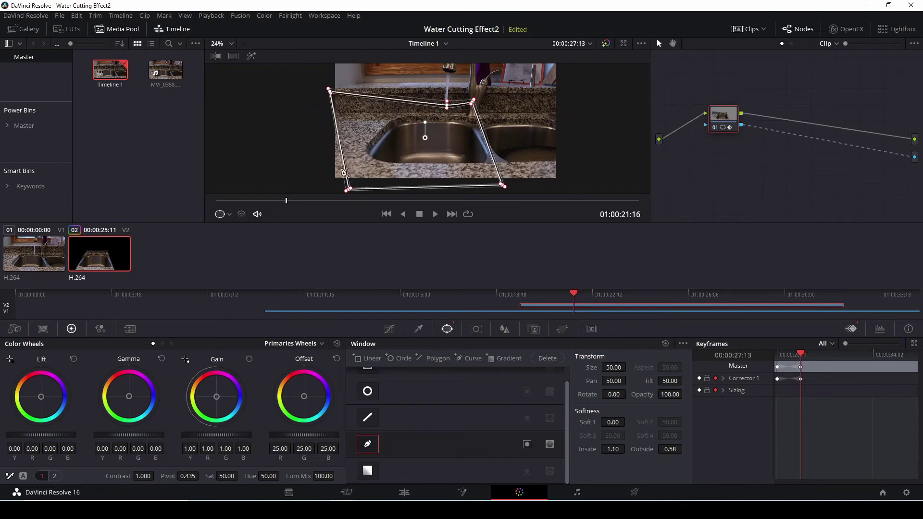
pyautogui.moveTo(349, 192); pyautogui.dragTo(320, 191)
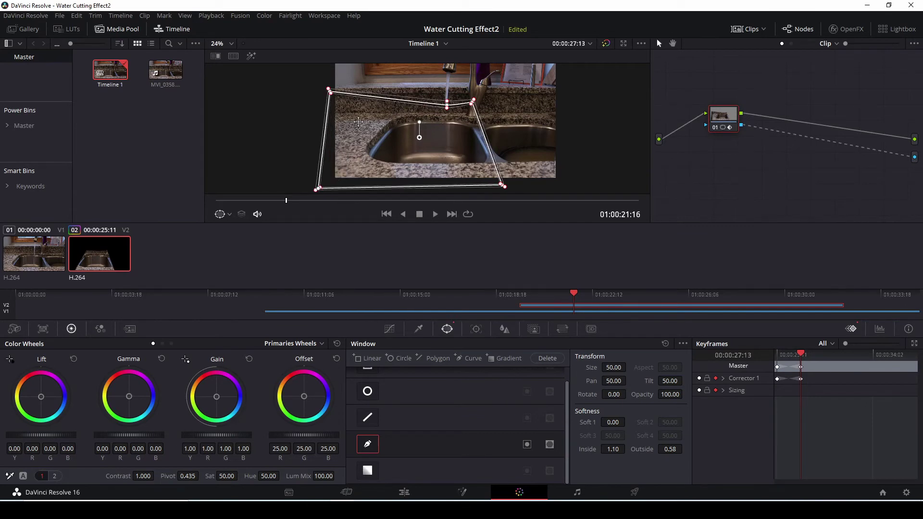
pyautogui.click(398, 101)
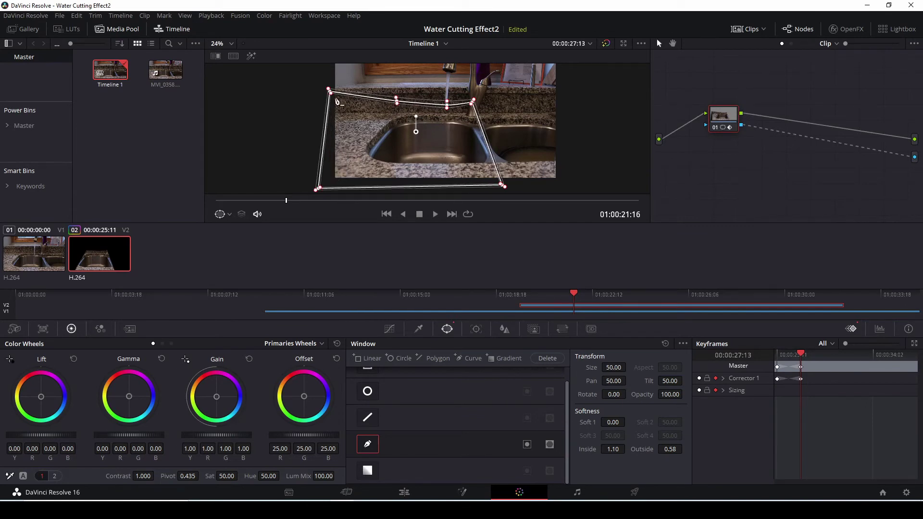
pyautogui.moveTo(329, 90); pyautogui.dragTo(325, 72)
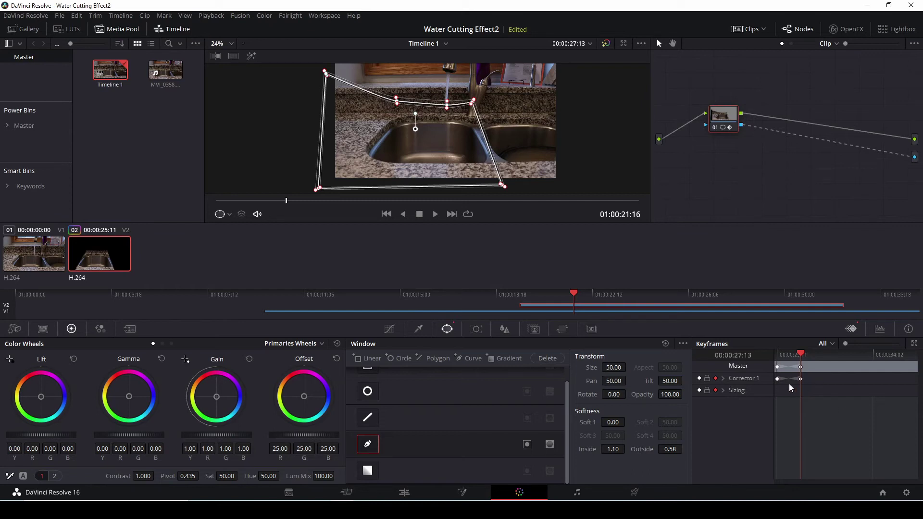
pyautogui.click(779, 356)
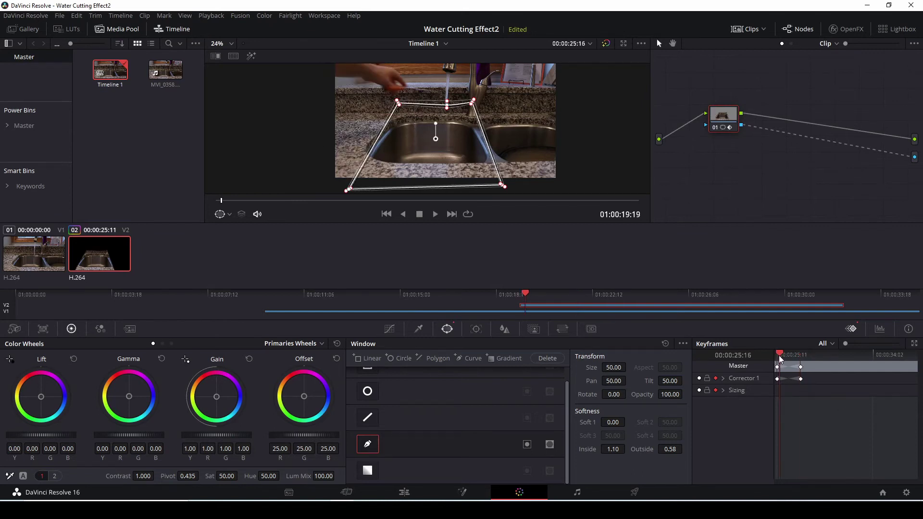
# Step: Scrub the mask keyframes, then select the V1 sink footage and play it back to review
pyautogui.moveTo(780, 357); pyautogui.dragTo(803, 356)
pyautogui.click(780, 355)
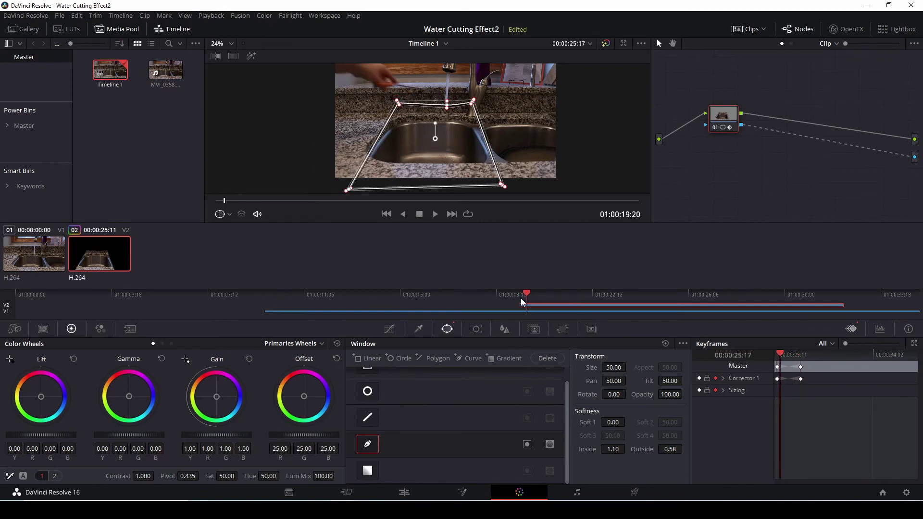
pyautogui.click(520, 310)
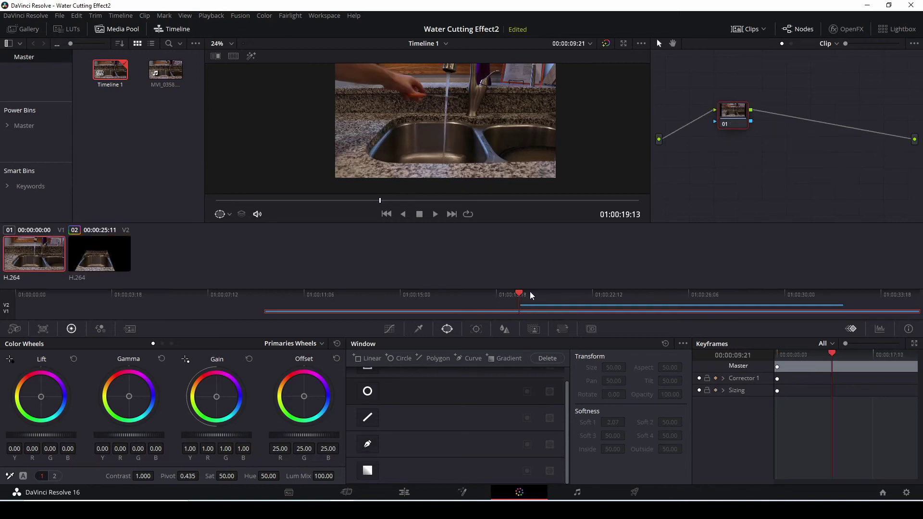
pyautogui.press('space')
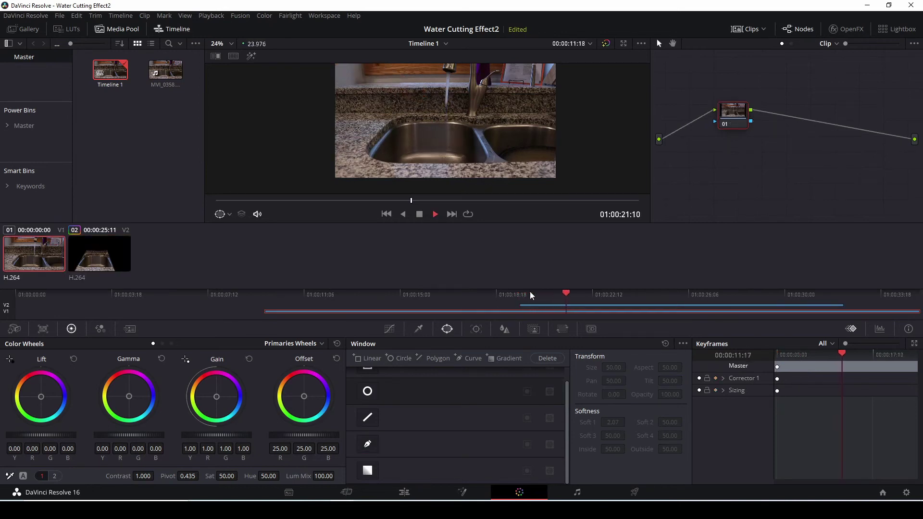
pyautogui.press('space')
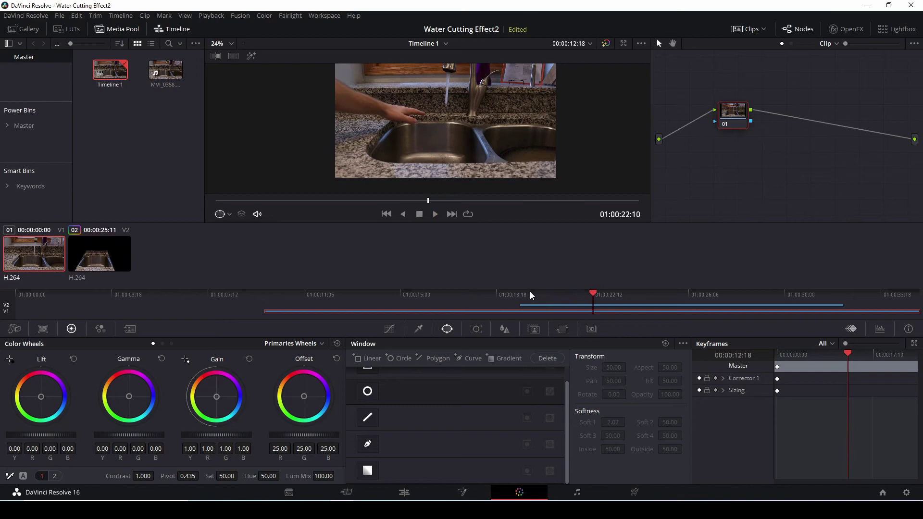
pyautogui.press('space')
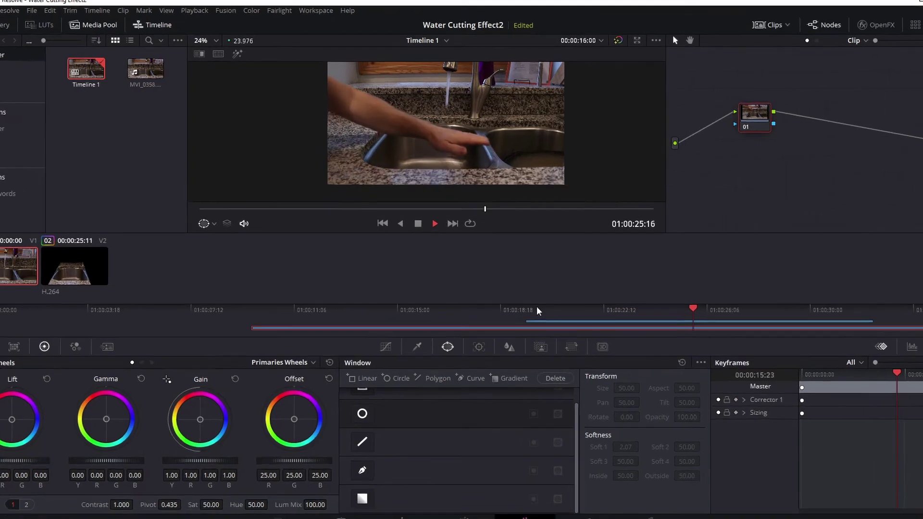
pyautogui.press('space')
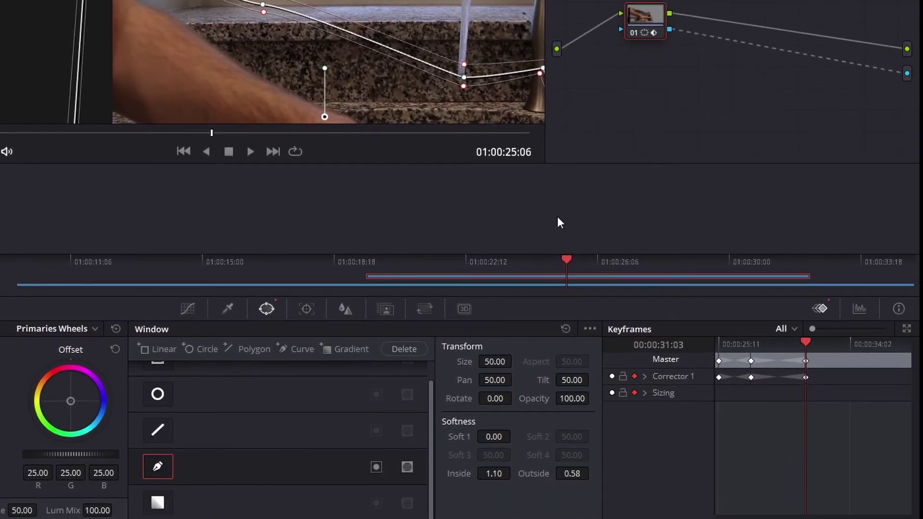
# Step: Find the frame where the hand crosses the mask and bend its right edge around the hand
pyautogui.moveTo(565, 259); pyautogui.dragTo(598, 260)
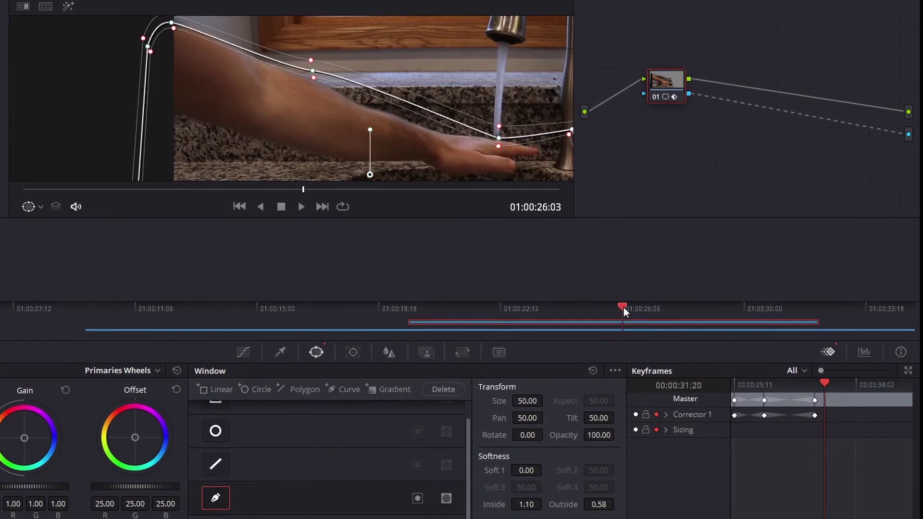
pyautogui.moveTo(624, 308); pyautogui.dragTo(690, 308)
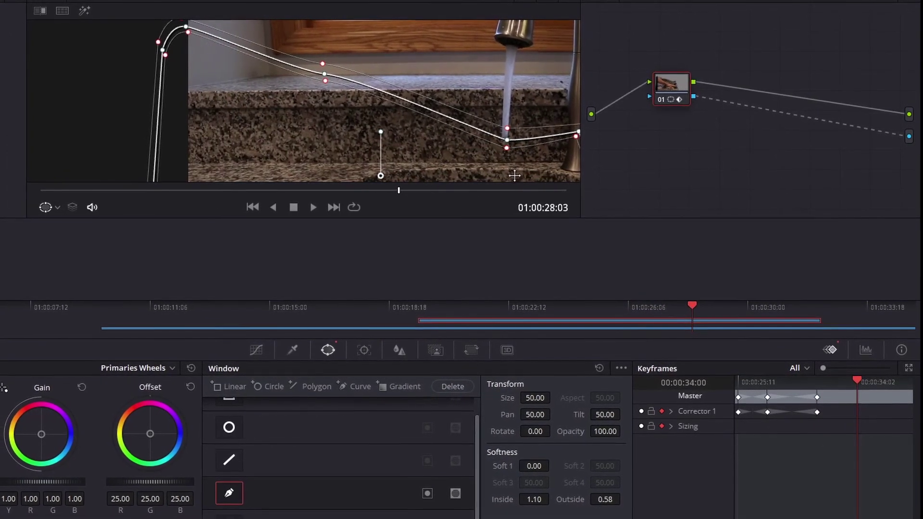
pyautogui.scroll(-5, 515, 176)
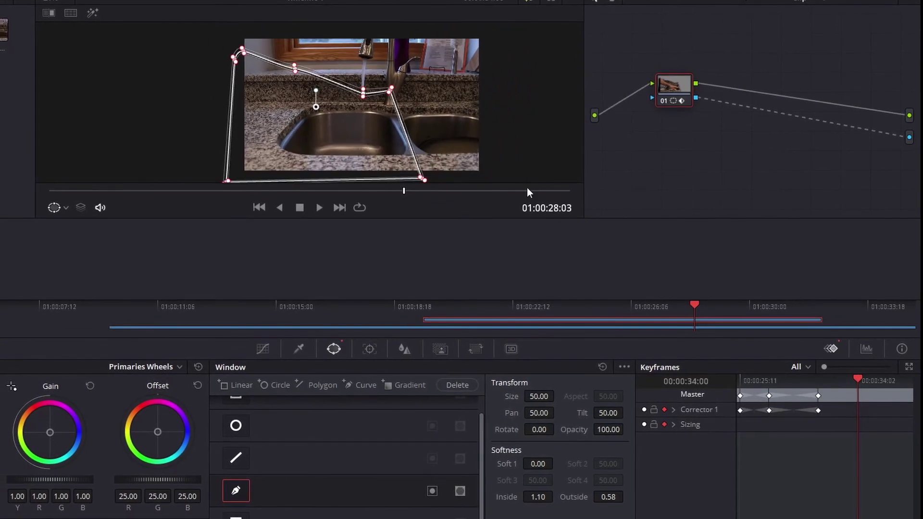
pyautogui.moveTo(697, 307); pyautogui.dragTo(627, 313)
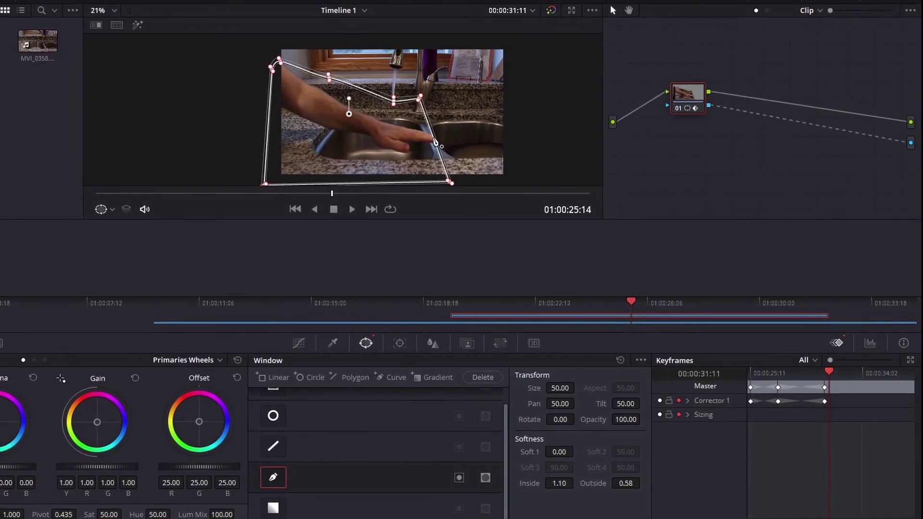
pyautogui.moveTo(631, 302); pyautogui.dragTo(623, 303)
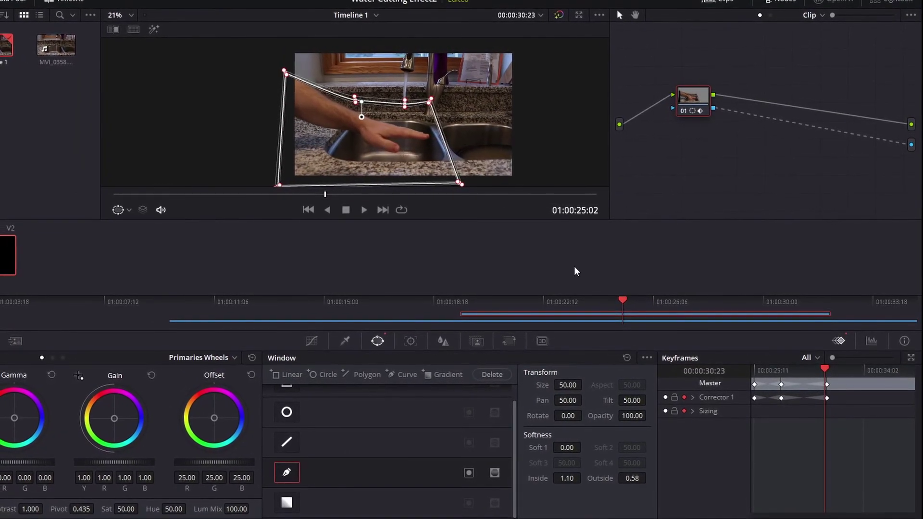
pyautogui.moveTo(448, 146); pyautogui.dragTo(466, 143)
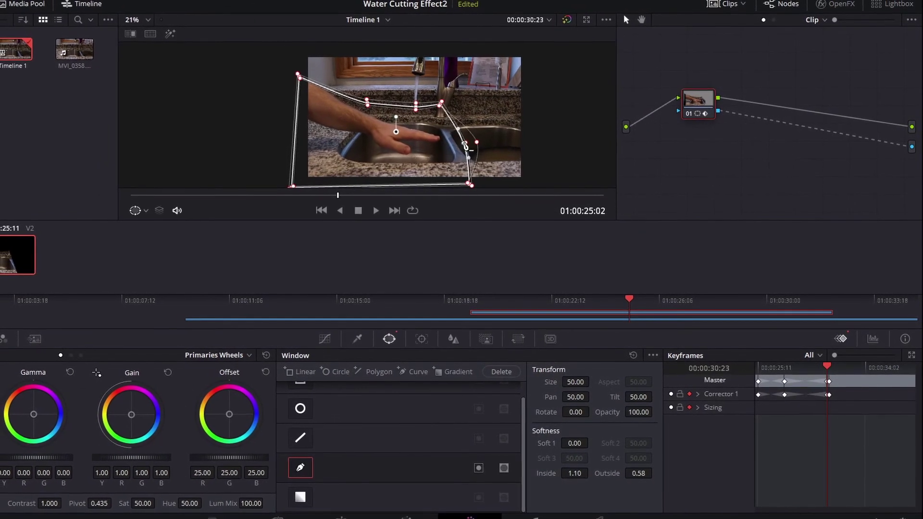
pyautogui.moveTo(632, 295)
pyautogui.mouseDown()
pyautogui.moveTo(645, 295)
pyautogui.moveTo(636, 303)
pyautogui.mouseUp()
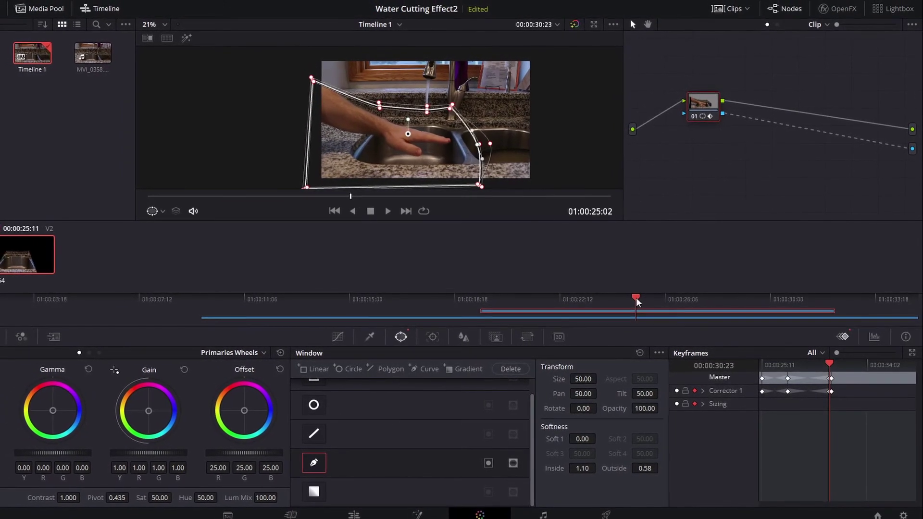
# Step: At 01:00:25:08, add a right-edge point and pull it out along the hand
pyautogui.scroll(1, 500, 188)
pyautogui.scroll(3, 500, 188)
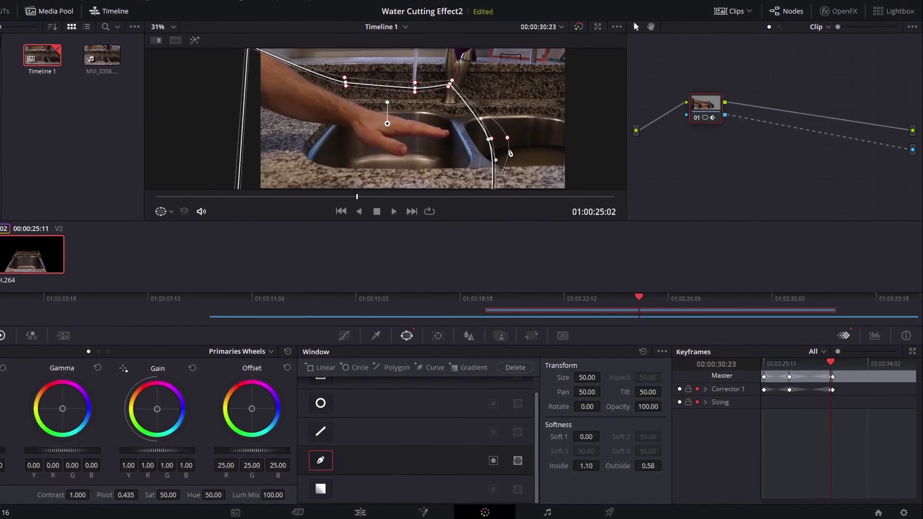
pyautogui.click(645, 301)
pyautogui.moveTo(648, 300); pyautogui.dragTo(653, 301)
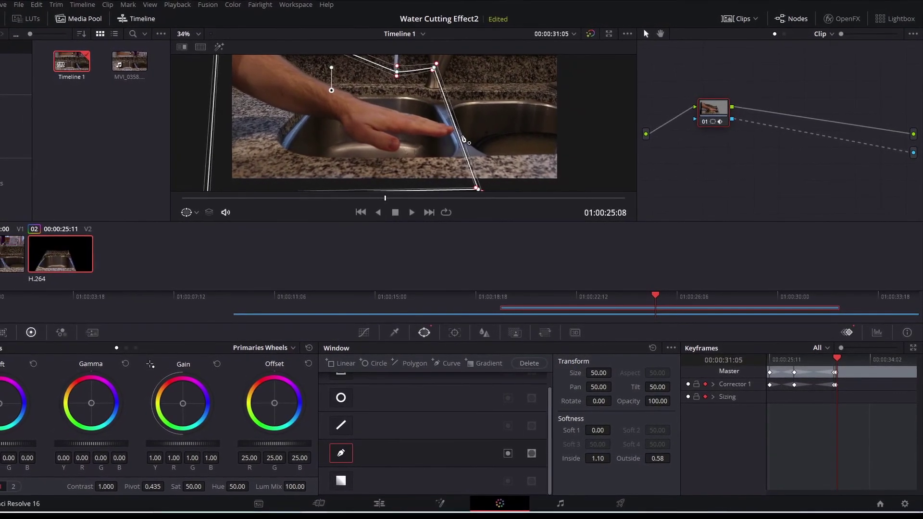
pyautogui.click(458, 133)
pyautogui.moveTo(465, 135); pyautogui.dragTo(491, 134)
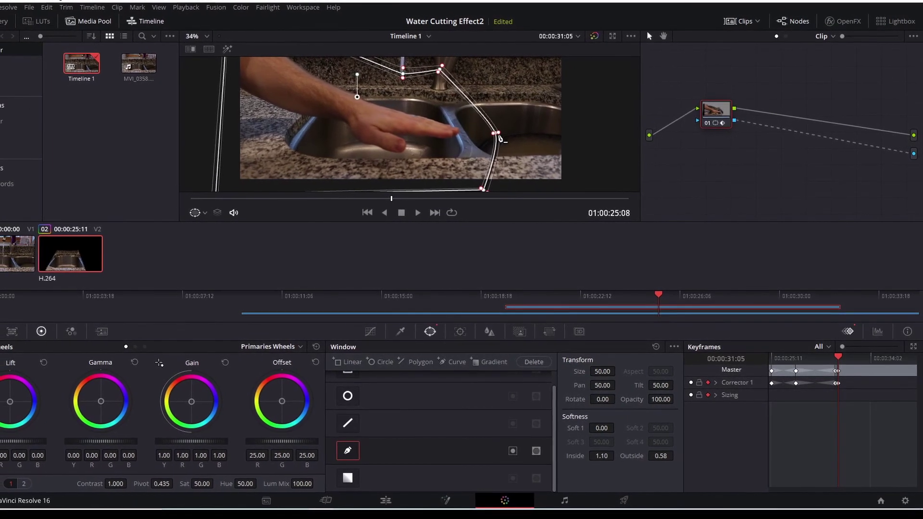
pyautogui.moveTo(661, 296); pyautogui.dragTo(731, 299)
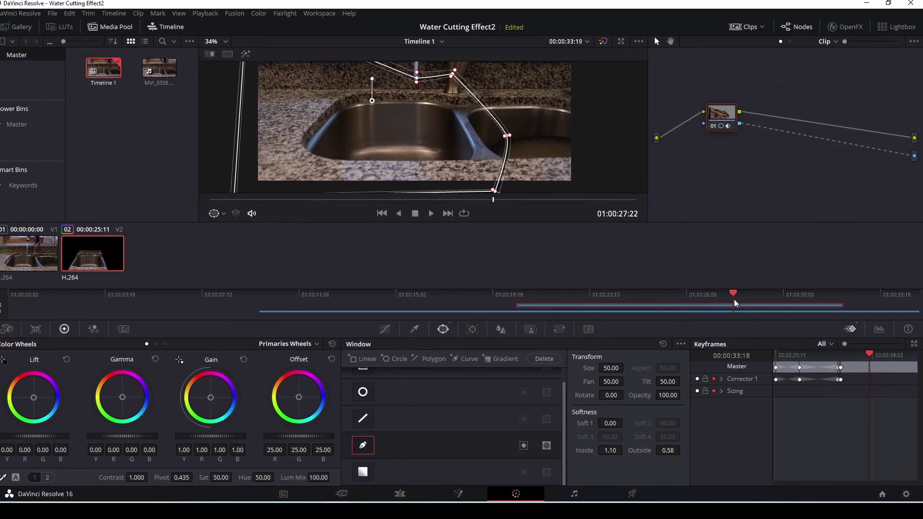
pyautogui.click(402, 493)
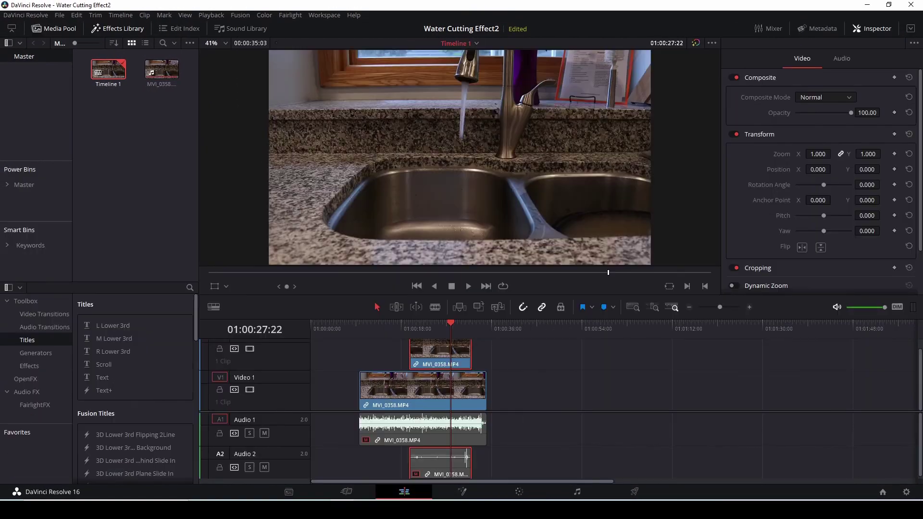
# Step: Play the edit from 01:00:15:23 to the end of the clean-plate clip
pyautogui.click(391, 328)
pyautogui.press('space')
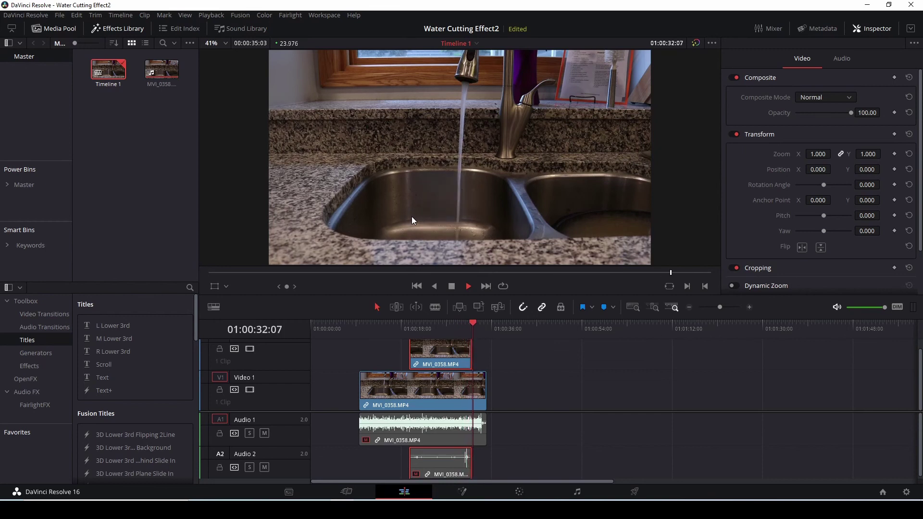
pyautogui.press('space')
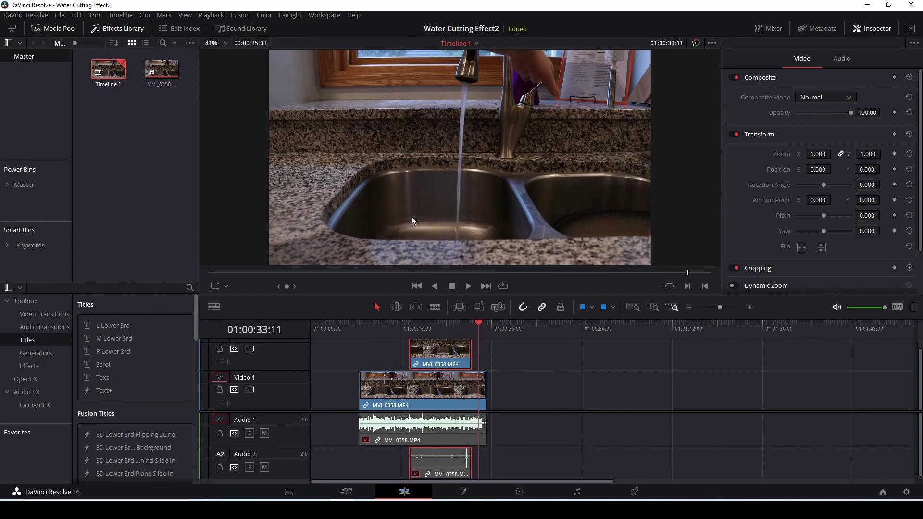
# Step: Trim MVI_0358.MP4's end back to the playhead and replay the ending from 01:00:29:02
pyautogui.click(478, 393)
pyautogui.moveTo(482, 389); pyautogui.dragTo(471, 390)
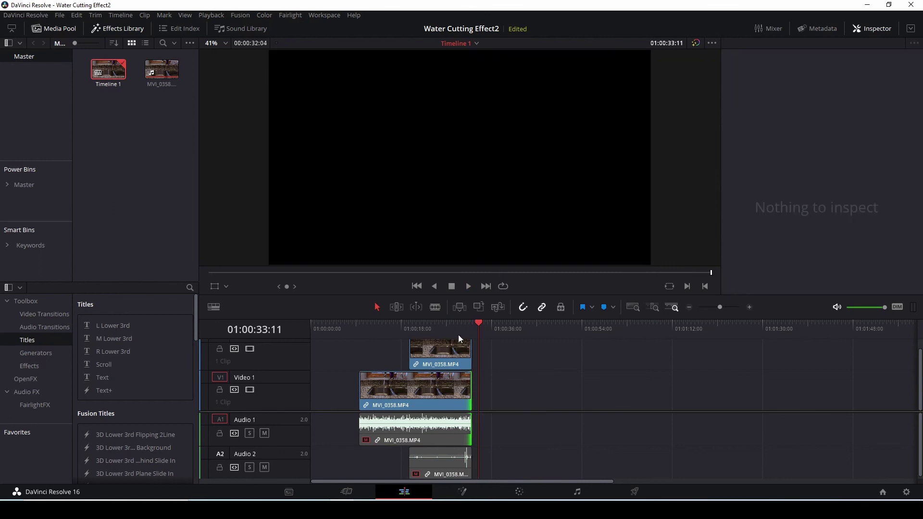
pyautogui.click(460, 324)
pyautogui.press('space')
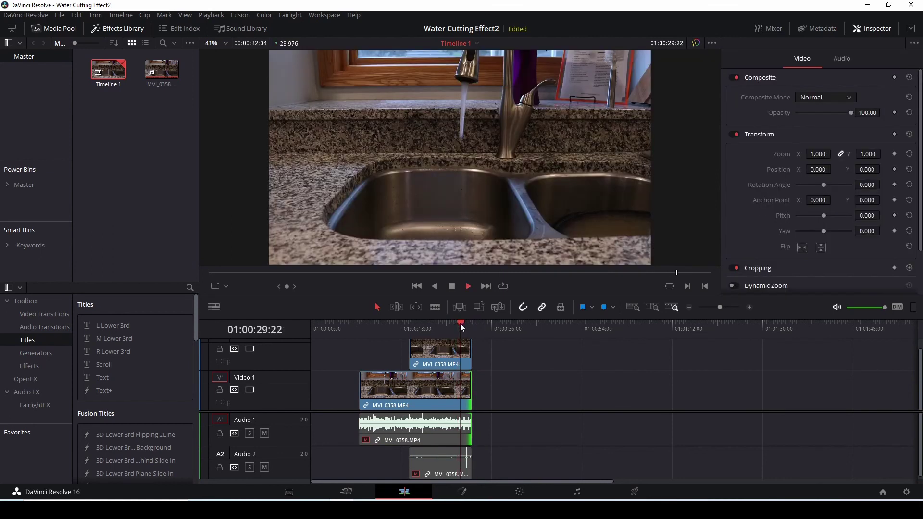